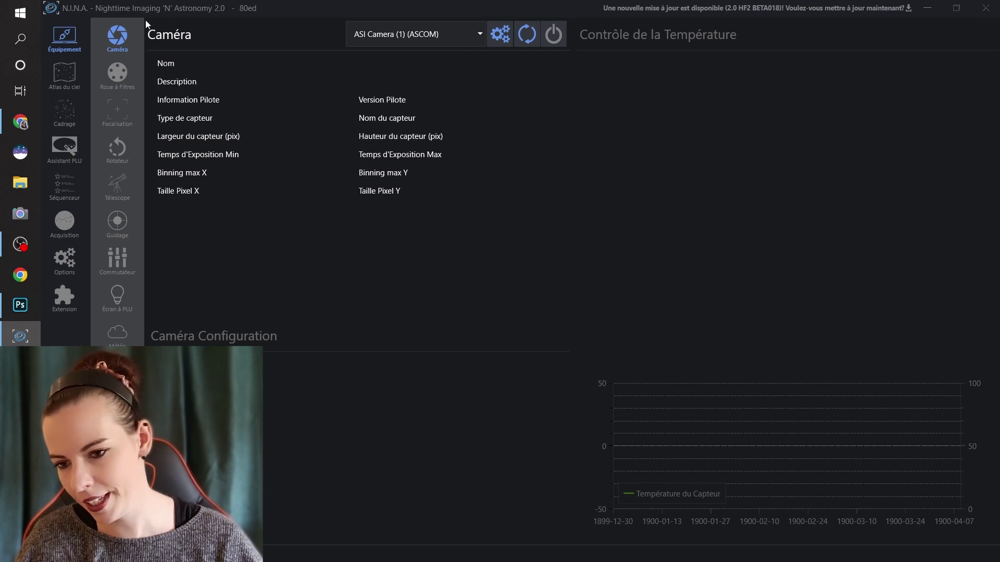
Open the advanced sequencer and add an "Attendre l'heure" instruction to the sequence start area.
left_click(163, 189)
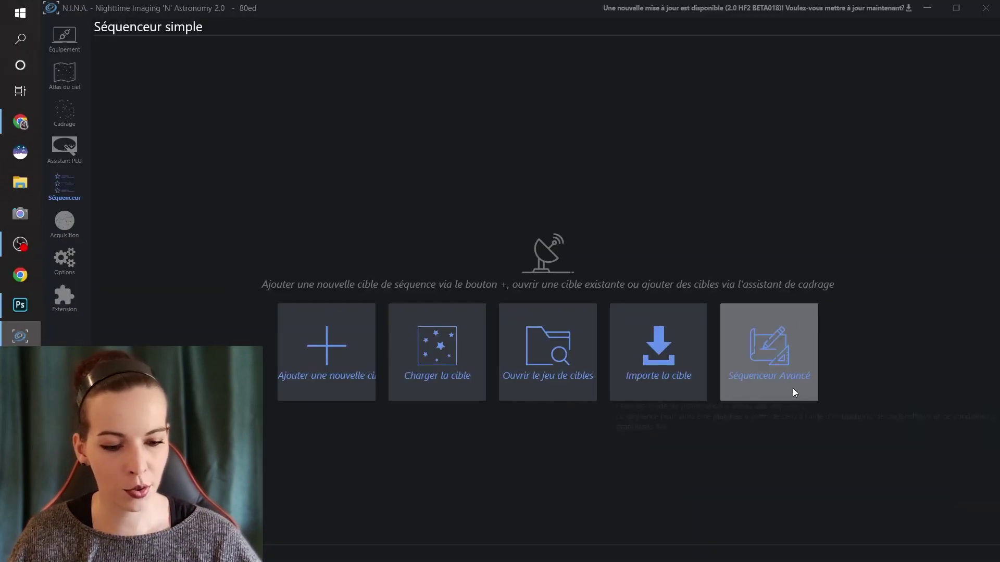
left_click(789, 385)
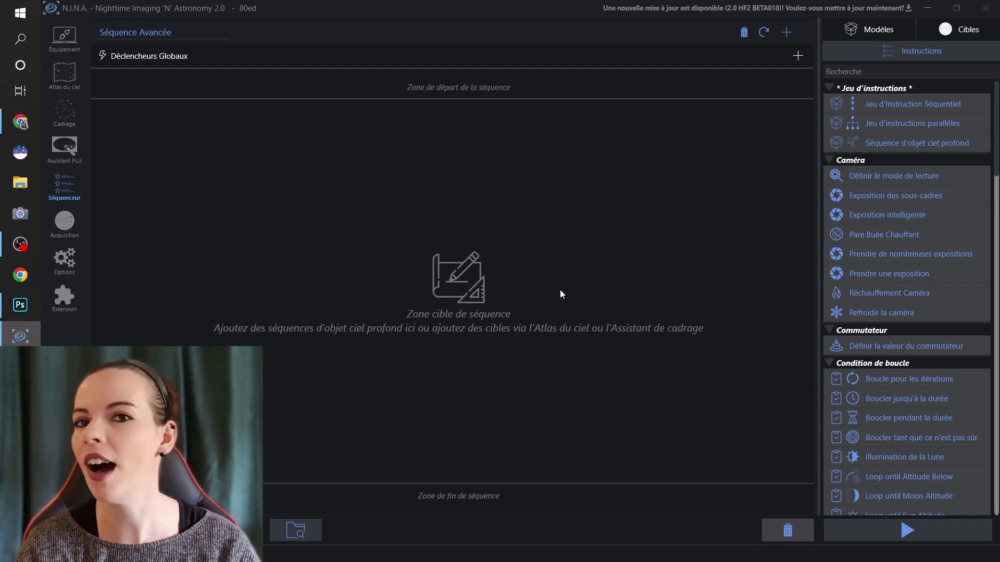
left_click(885, 71)
type("atte")
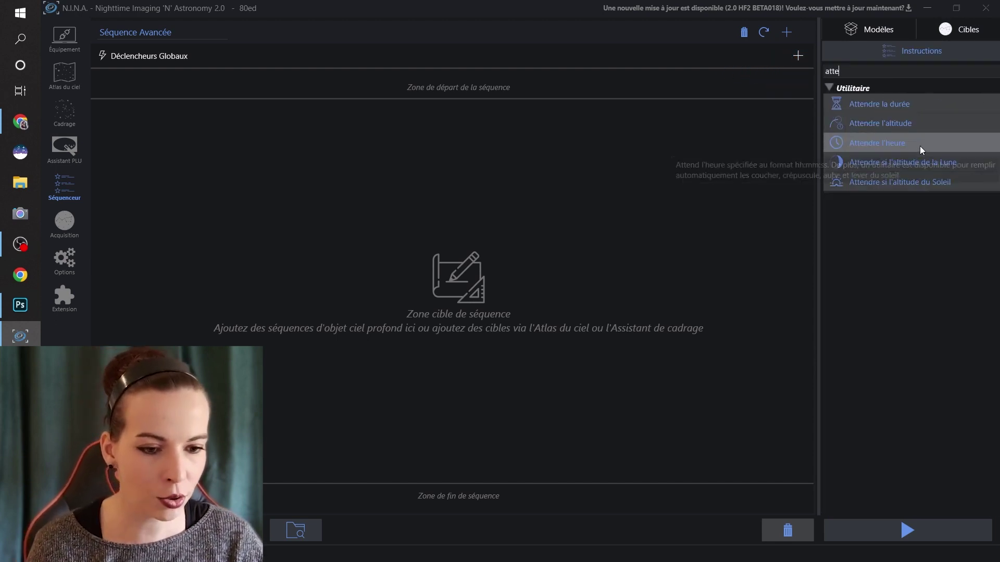
left_click_drag(921, 145, 192, 87)
left_click(192, 86)
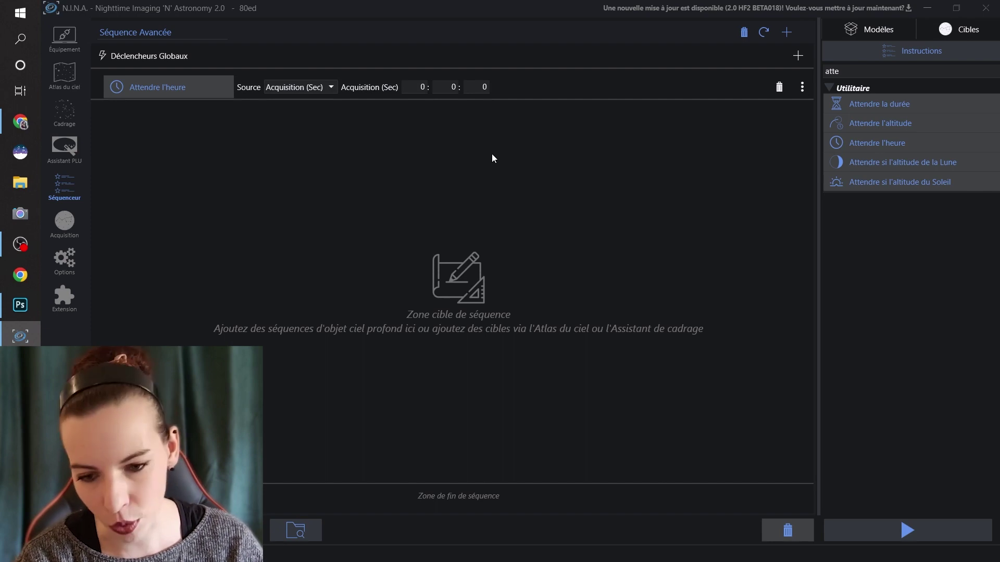
Compare the nautical and astronomical twilight times for the wait instruction, leaving its source set to "Crépuscule nautique".
left_click(327, 86)
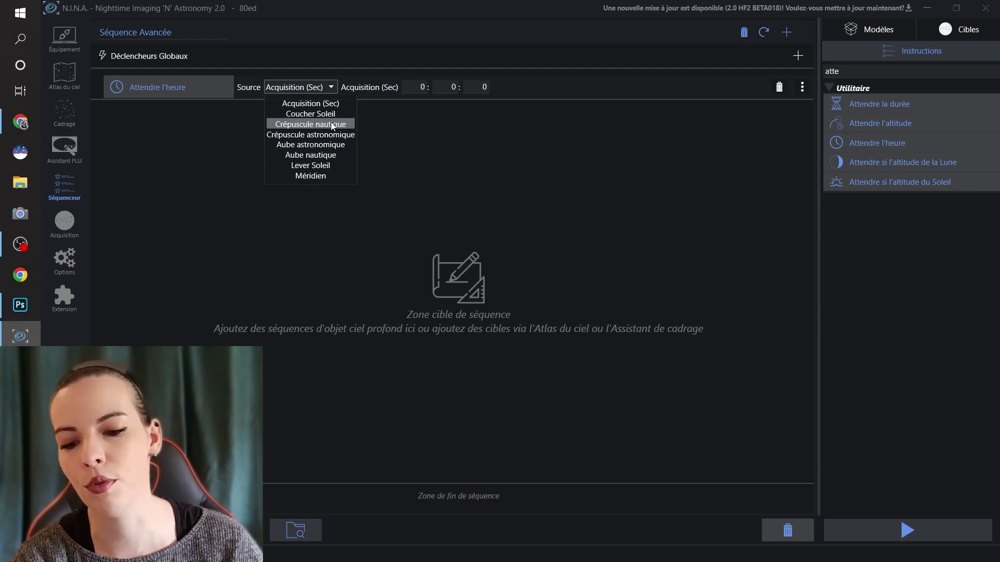
left_click(331, 124)
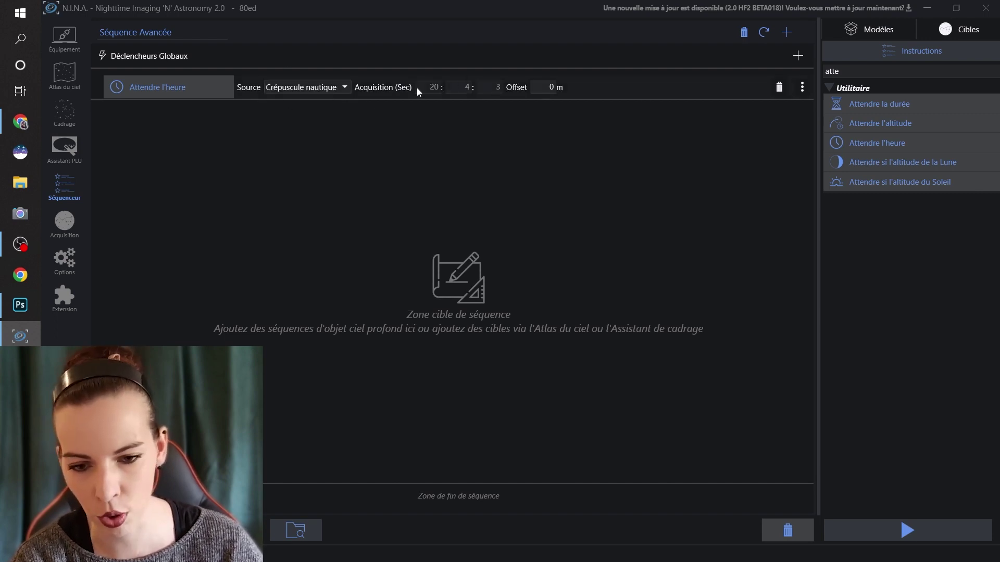
left_click(314, 88)
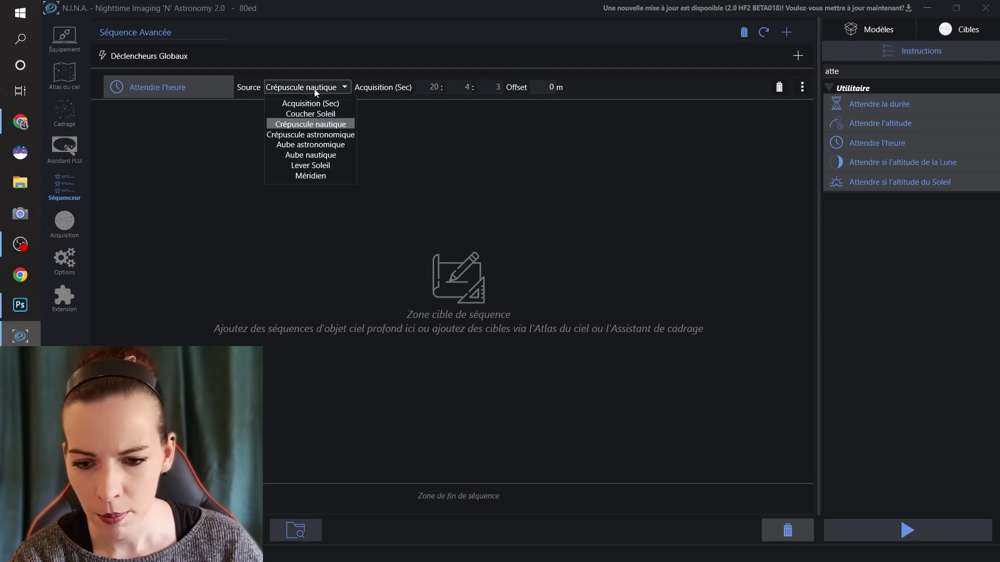
left_click(320, 130)
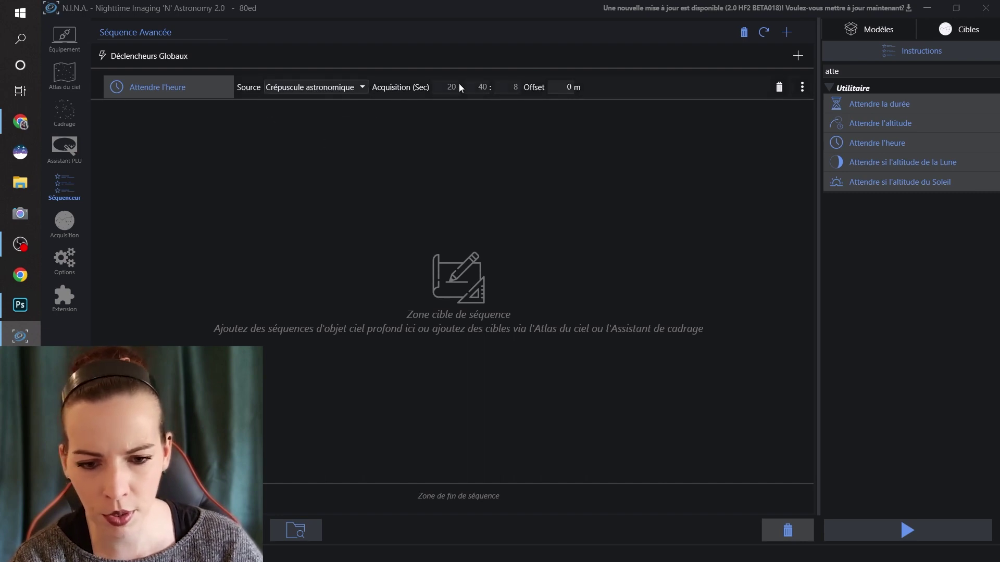
left_click(315, 88)
left_click(315, 121)
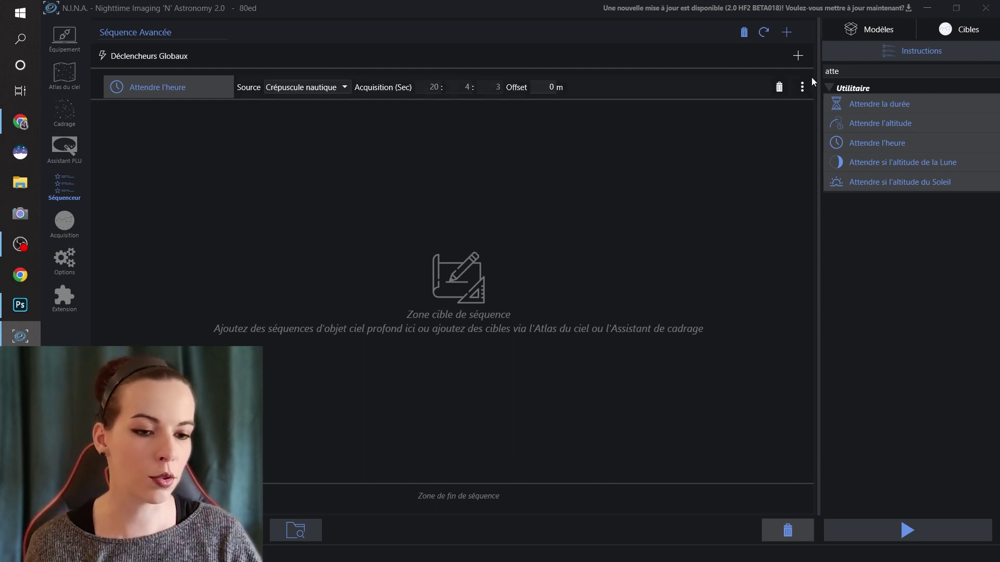
Add a "Refroidir la caméra" instruction below the wait, with temperature -10 °C and a minimum duration of 10 min.
type("refroid")
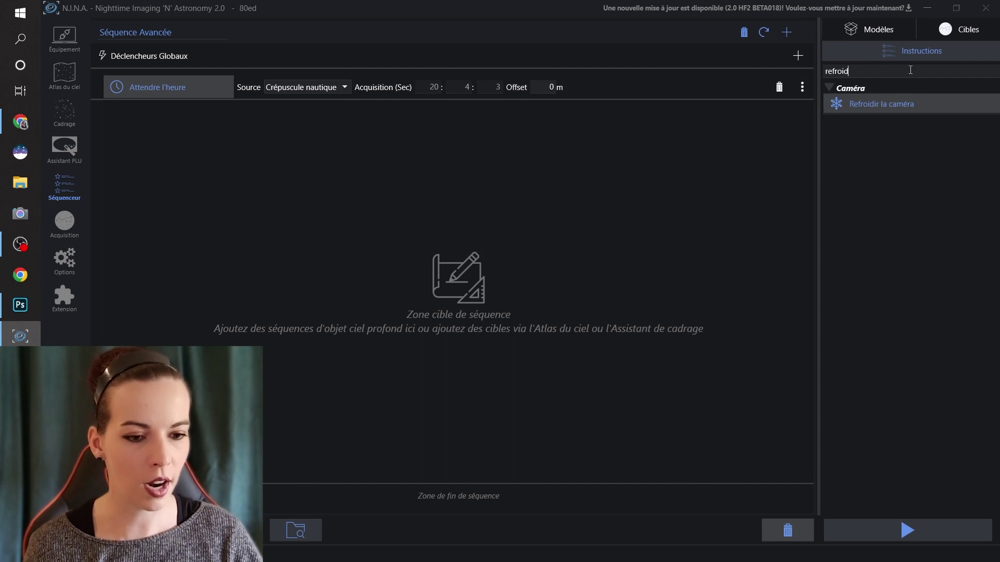
left_click_drag(887, 103, 306, 99)
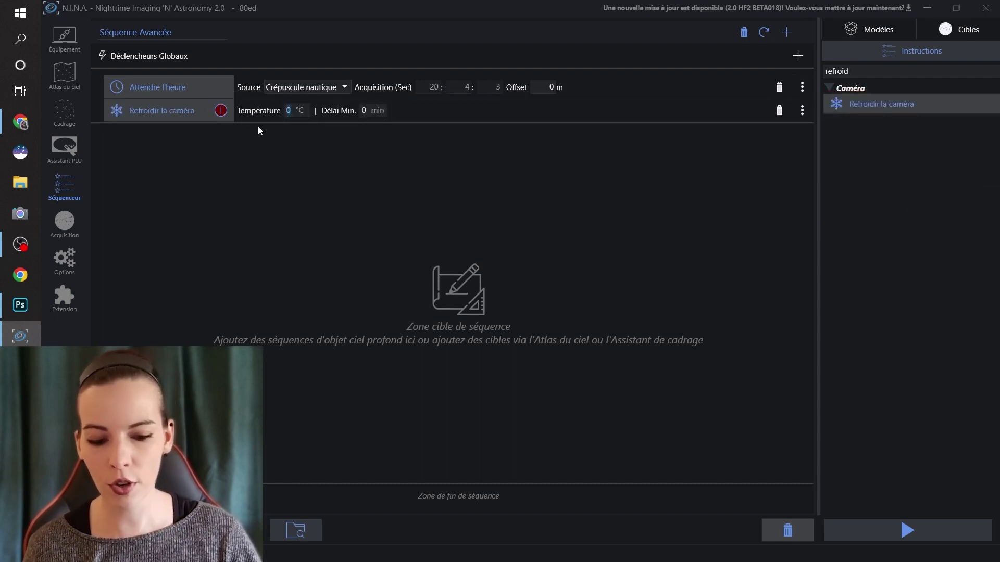
type("-10")
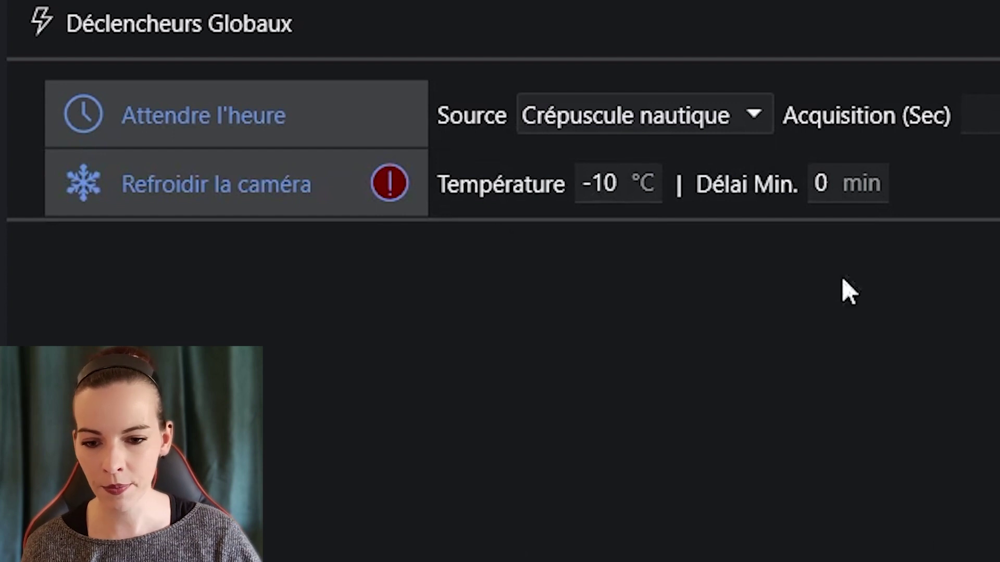
double_click(823, 184)
type("10")
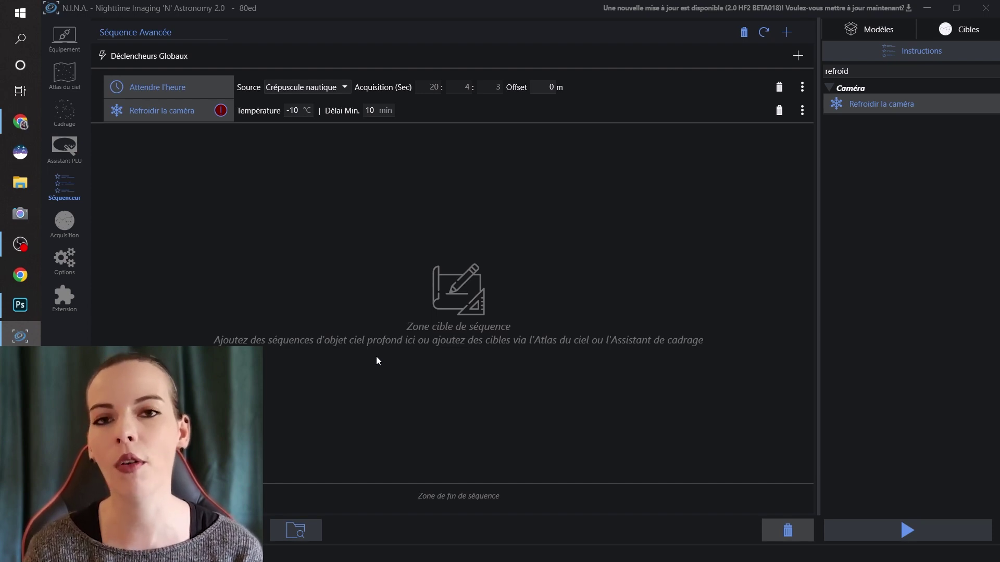
Add a "Déparquer le télescope" instruction after the camera cooling instruction in the start area.
key("ctrl+a")
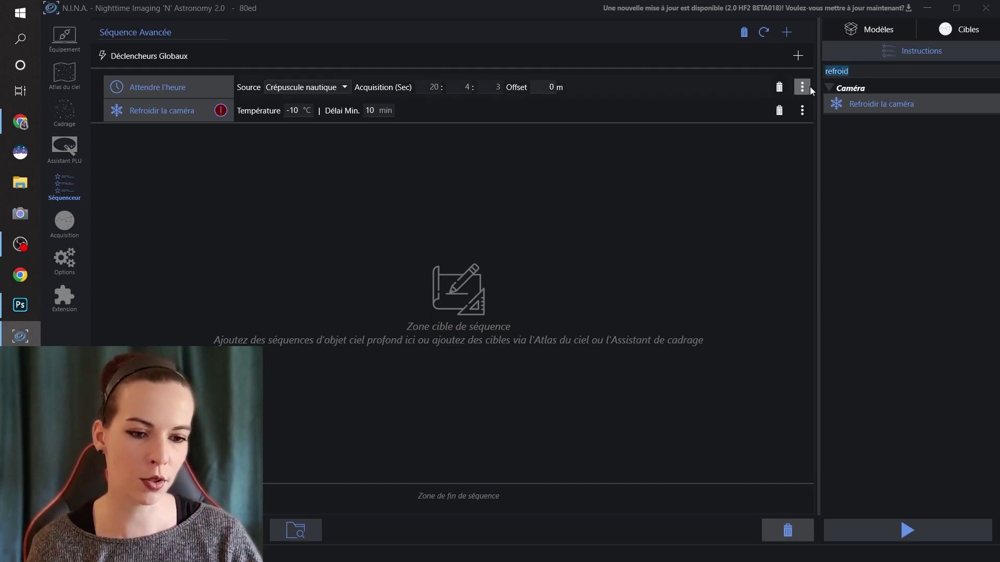
type("dépar")
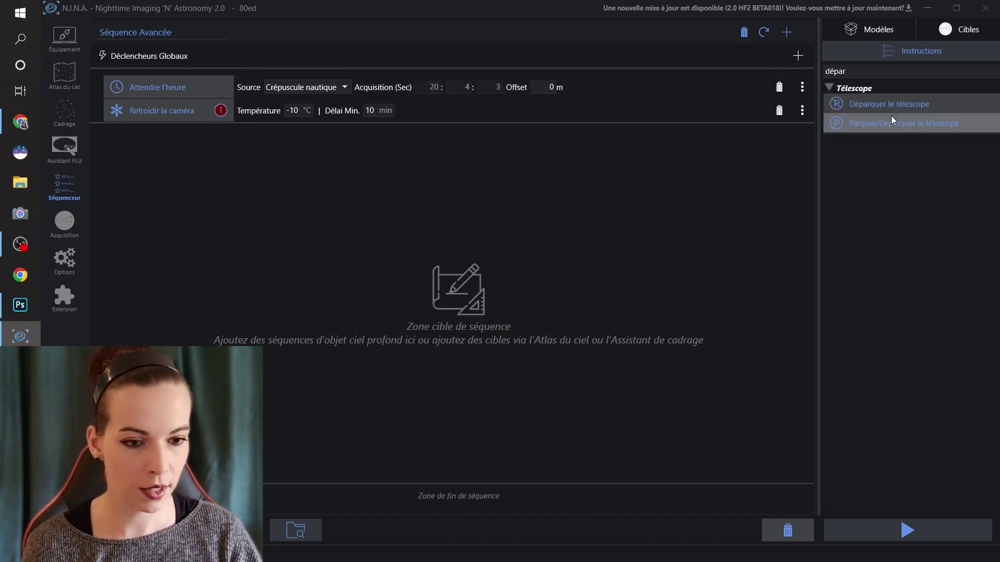
left_click_drag(888, 106, 148, 124)
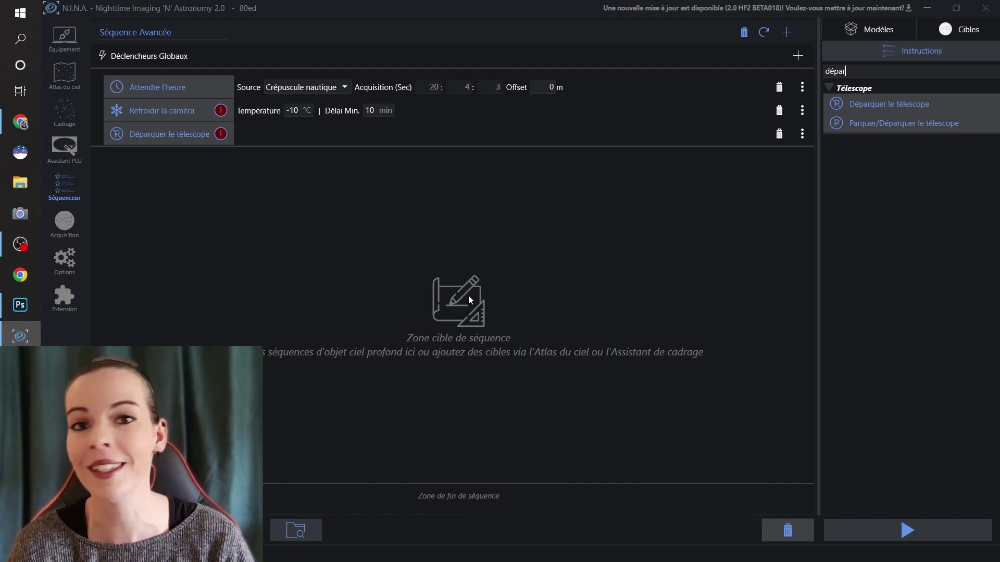
Add a "Définir le suivi" instruction at the end of the start area with the tracking rate "Sidéral".
key("BackSpace")
key("BackSpace")
key("BackSpace")
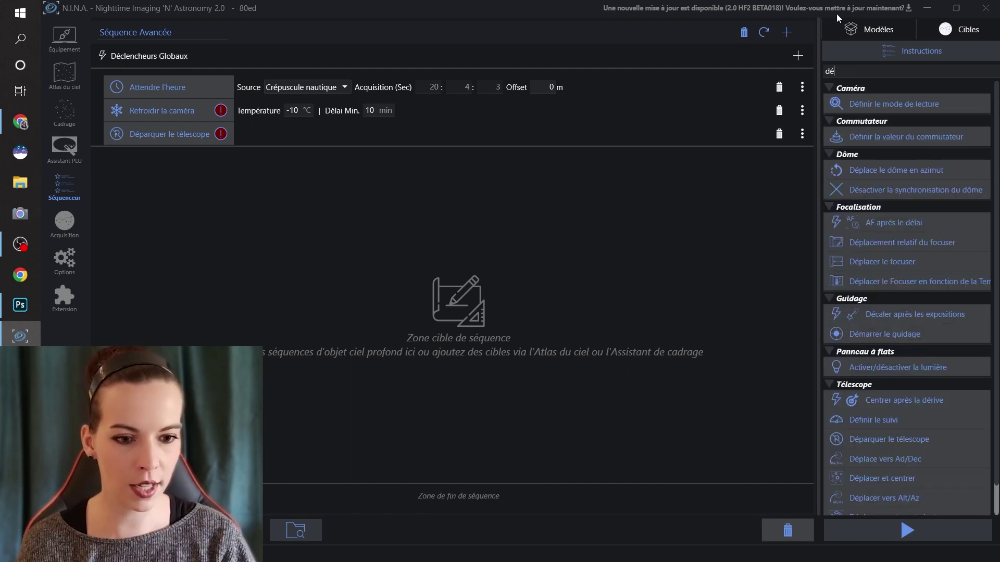
type("f")
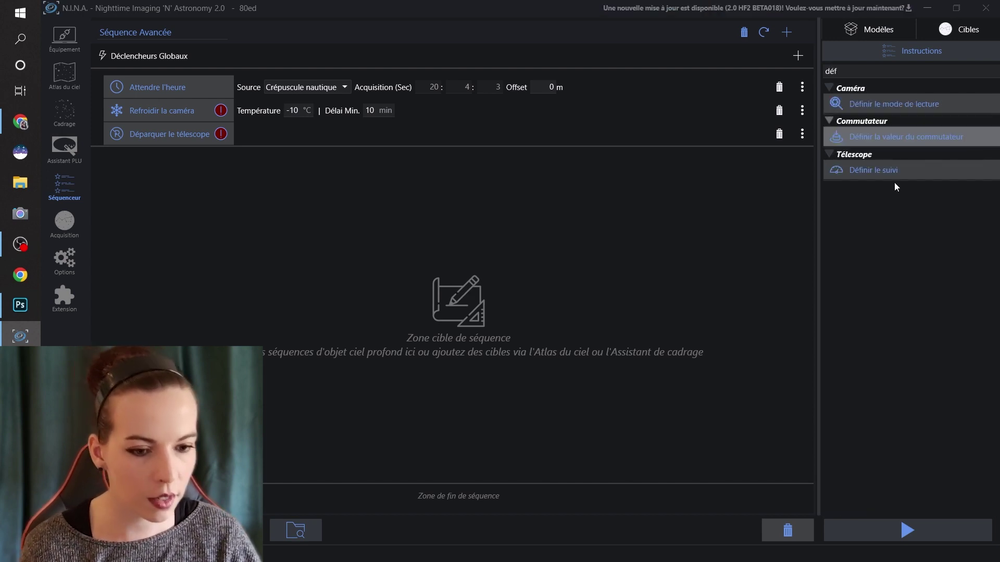
left_click_drag(893, 173, 208, 151)
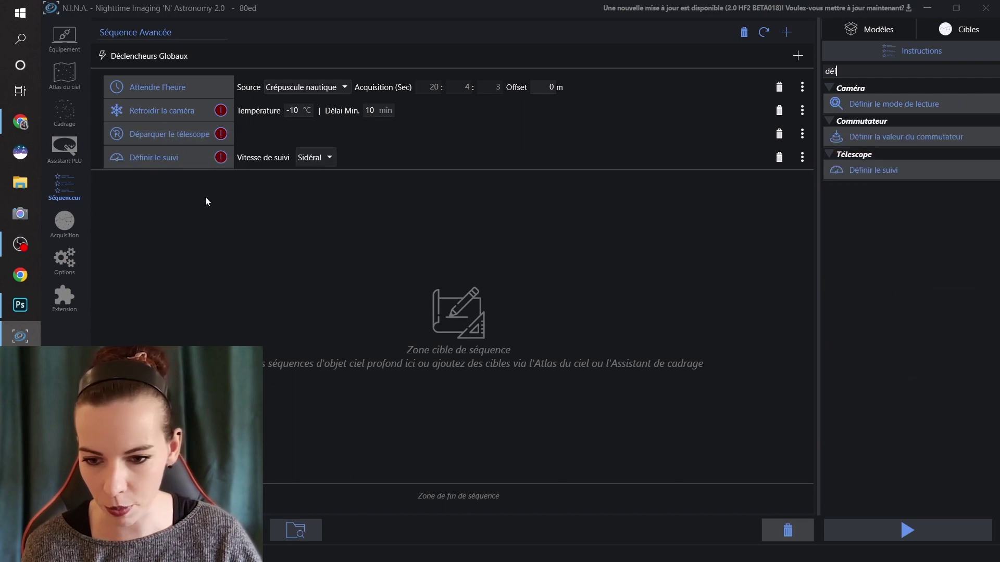
left_click(310, 159)
left_click(317, 177)
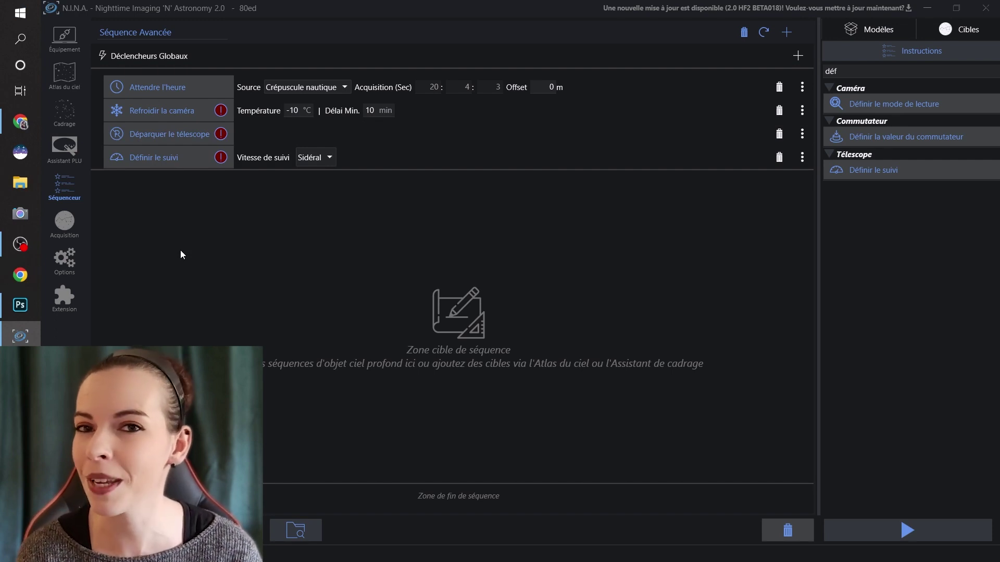
Search the sky atlas for "ic5070" and send the Pelican Nebula to the framing assistant.
left_click(73, 115)
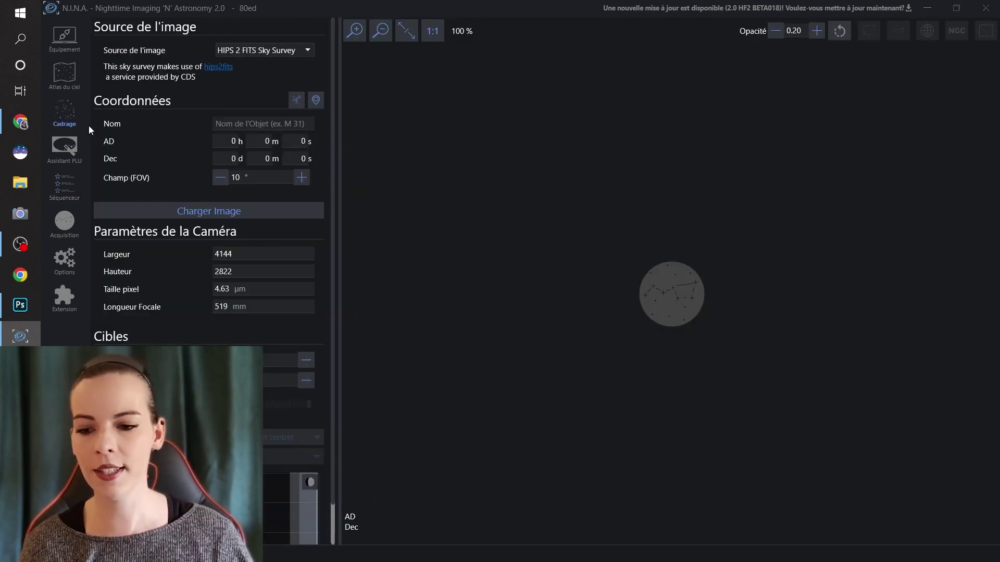
left_click(71, 81)
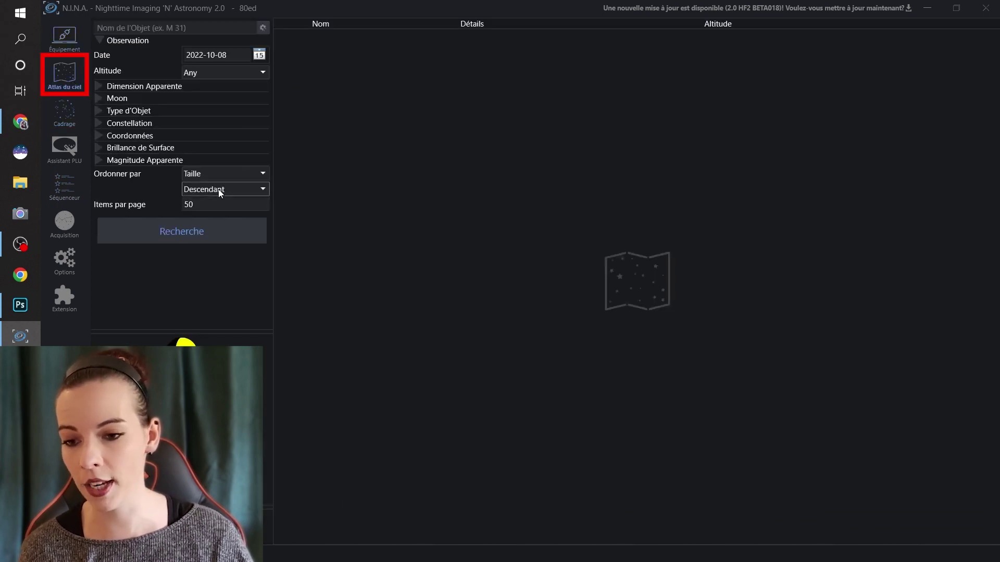
left_click(192, 27)
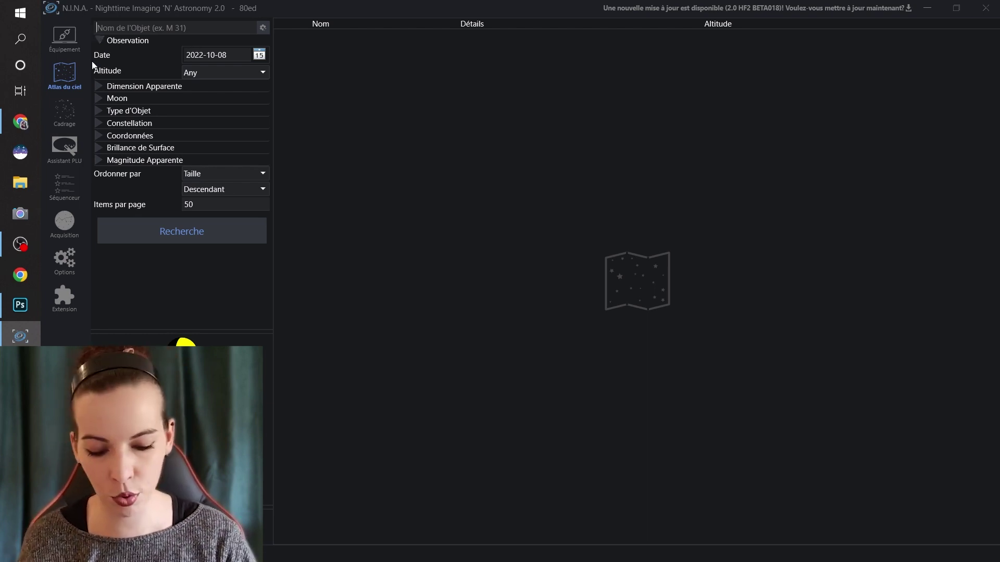
type("ic5")
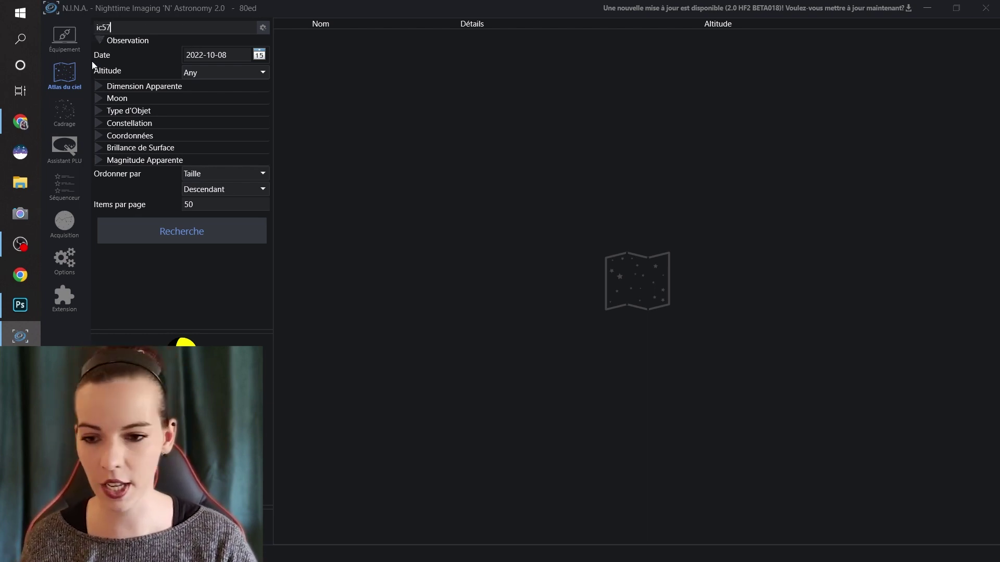
type("070")
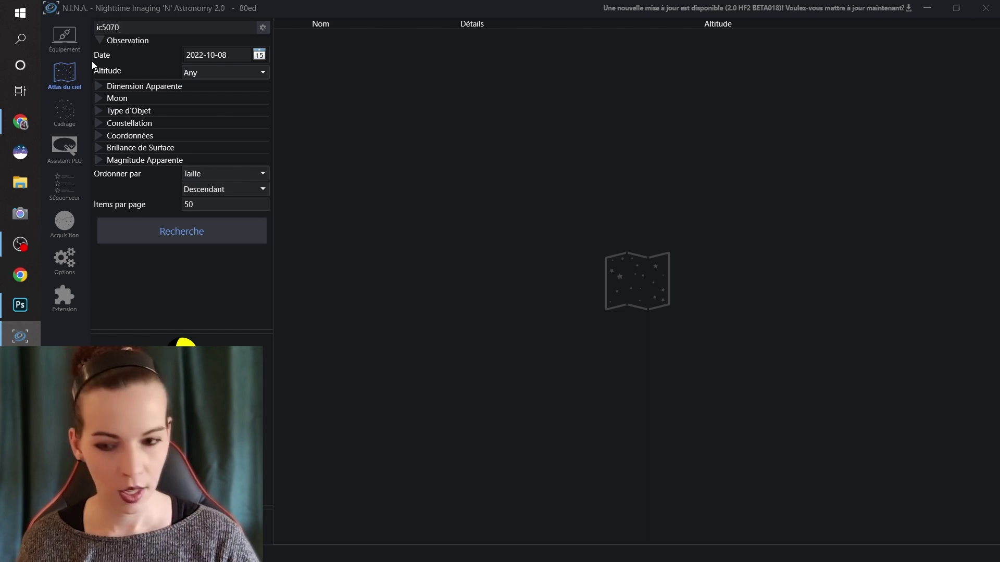
key("Return")
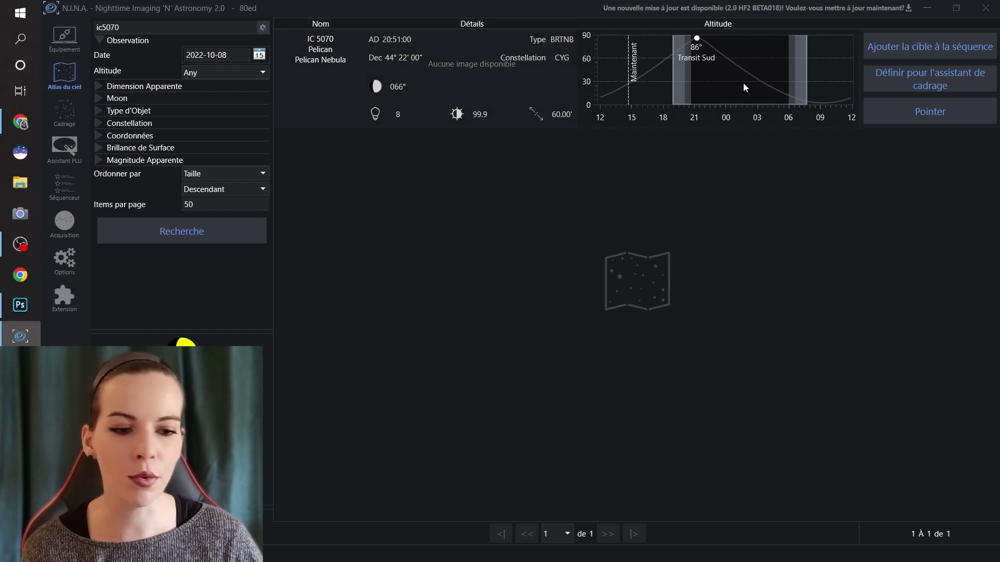
left_click(923, 83)
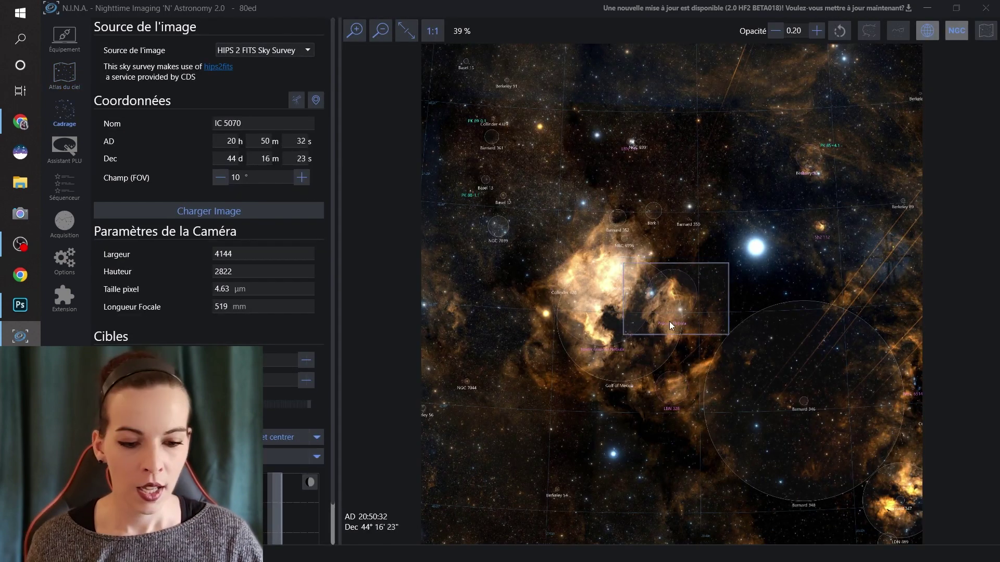
Shift the camera frame slightly over the Pelican Nebula and set the image's field of view to 5°.
left_click_drag(670, 321, 667, 308)
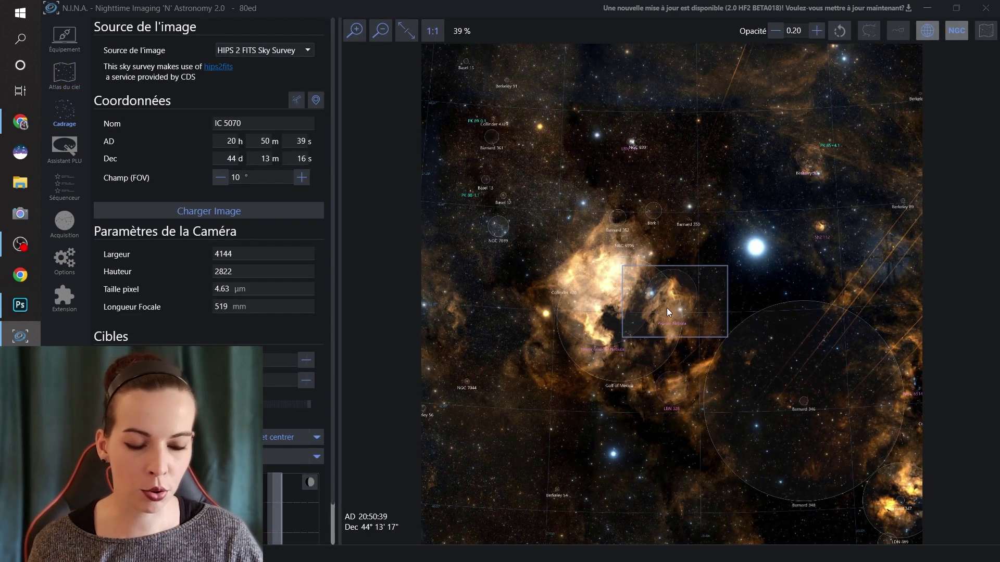
left_click(242, 177)
key("BackSpace")
key("BackSpace")
type("5")
key("Return")
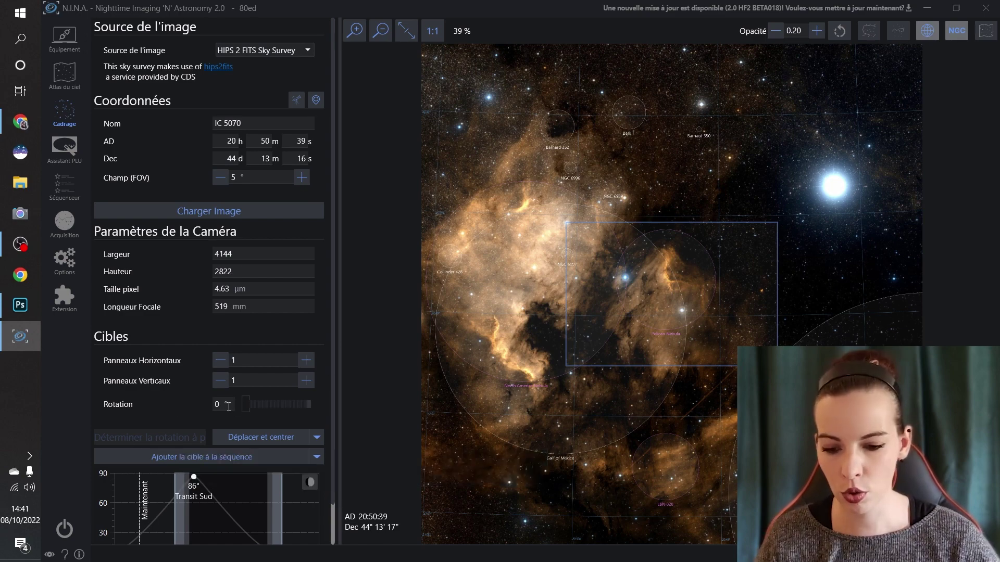
Set the frame rotation to 270° and reposition it around the Pelican Nebula, at about AD 20h 51m 15s, Dec 43° 55' 30".
type("270")
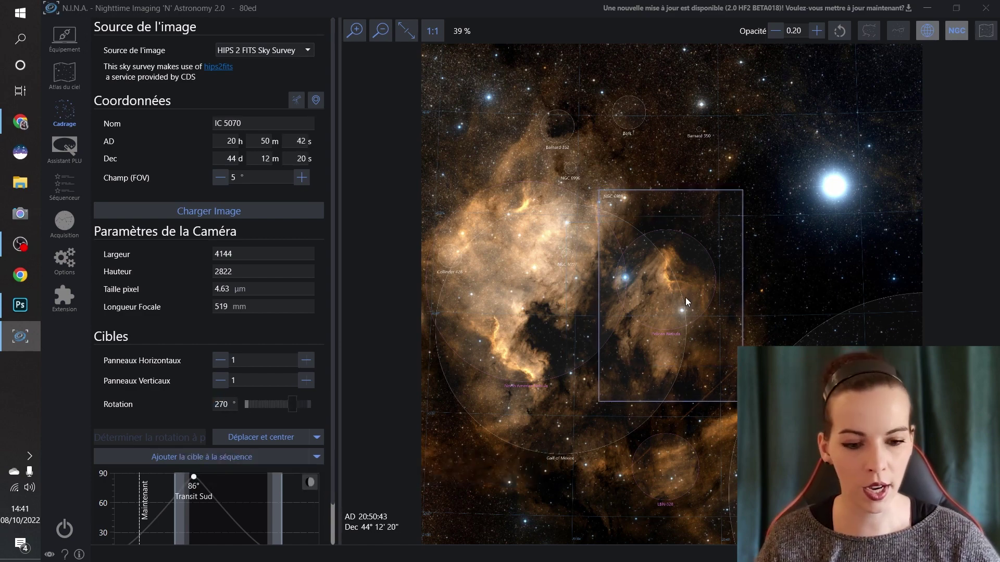
left_click_drag(685, 298, 680, 340)
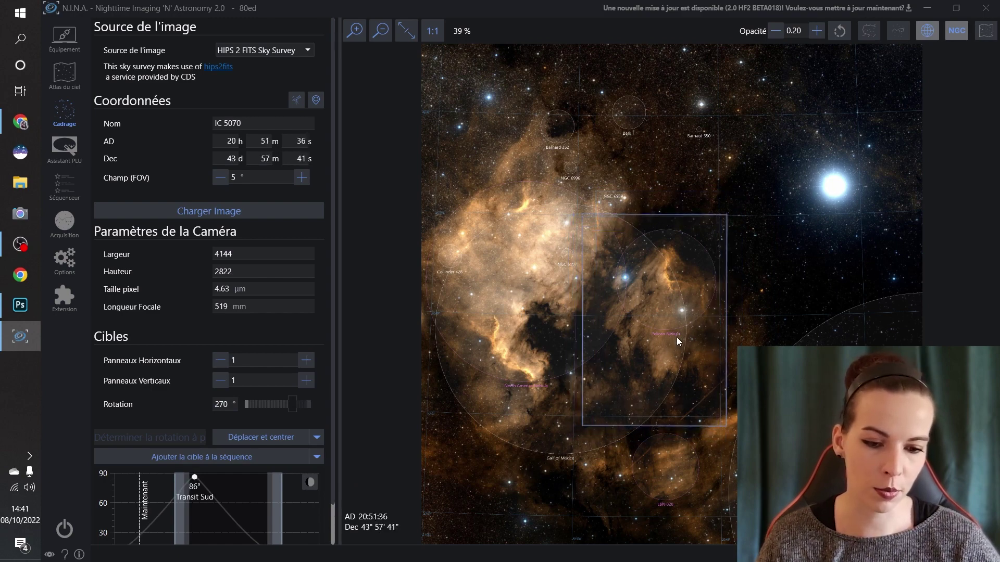
left_click_drag(702, 388, 702, 376)
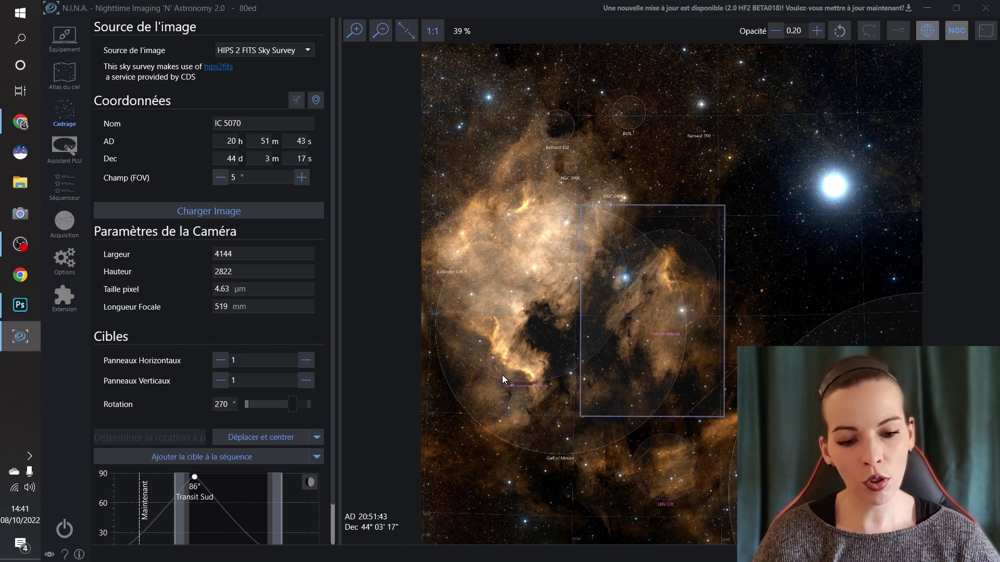
left_click_drag(607, 374, 658, 340)
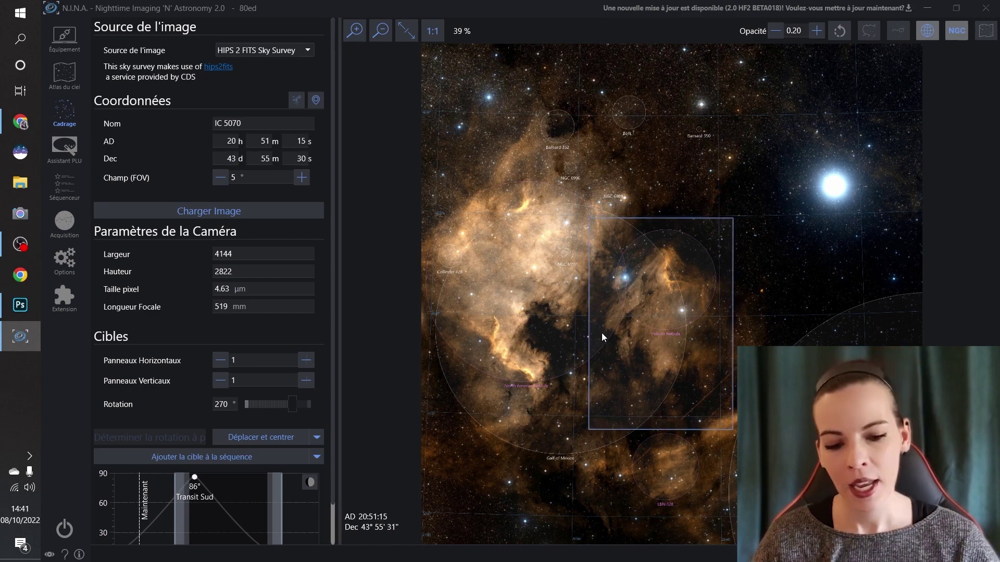
Look at the sequencer choices offered for adding the framed IC 5070 target to the sequence.
left_click(248, 460)
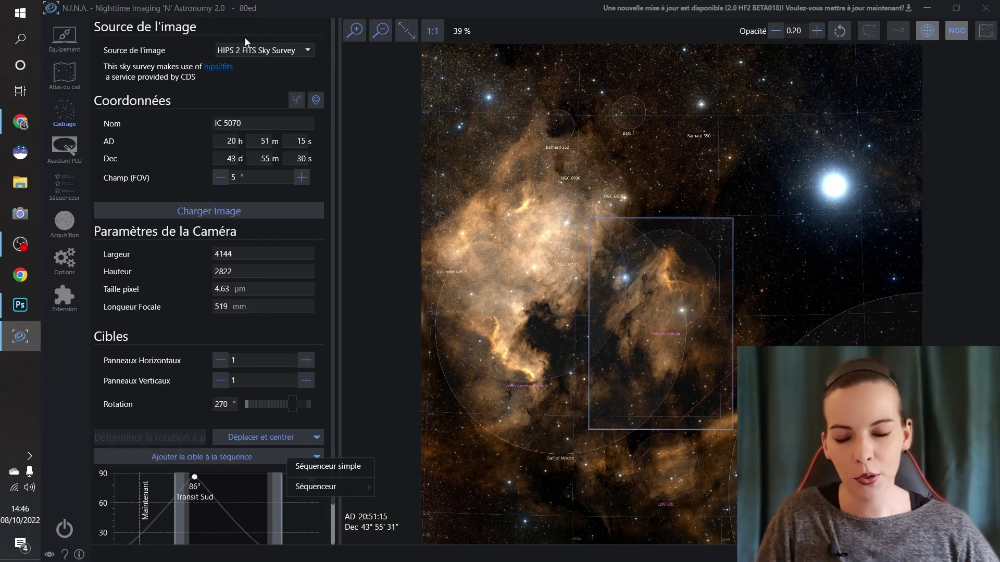
left_click(247, 41)
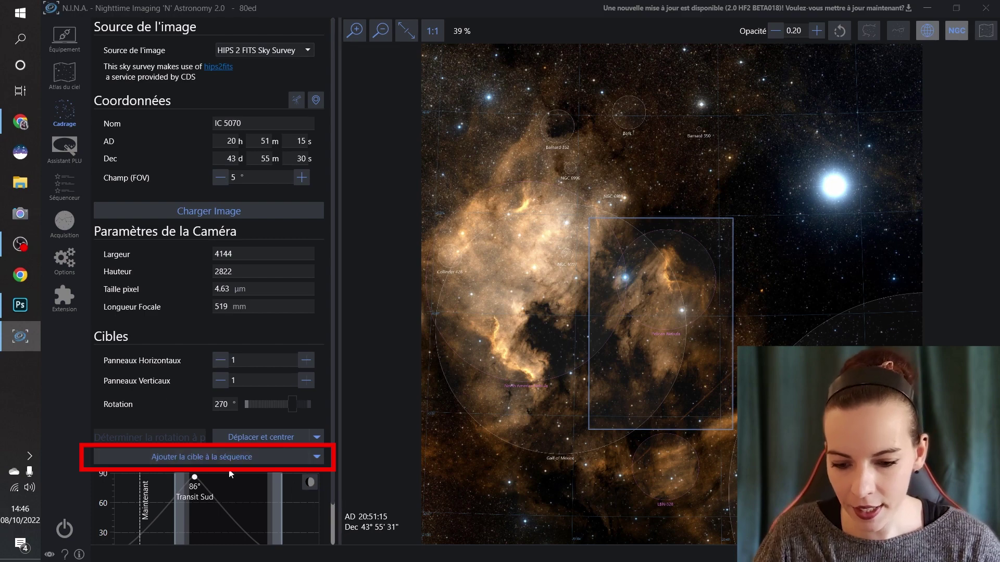
Add the framed IC 5070 target to the advanced sequencer as a "Séquence d'objet ciel profond".
left_click(303, 455)
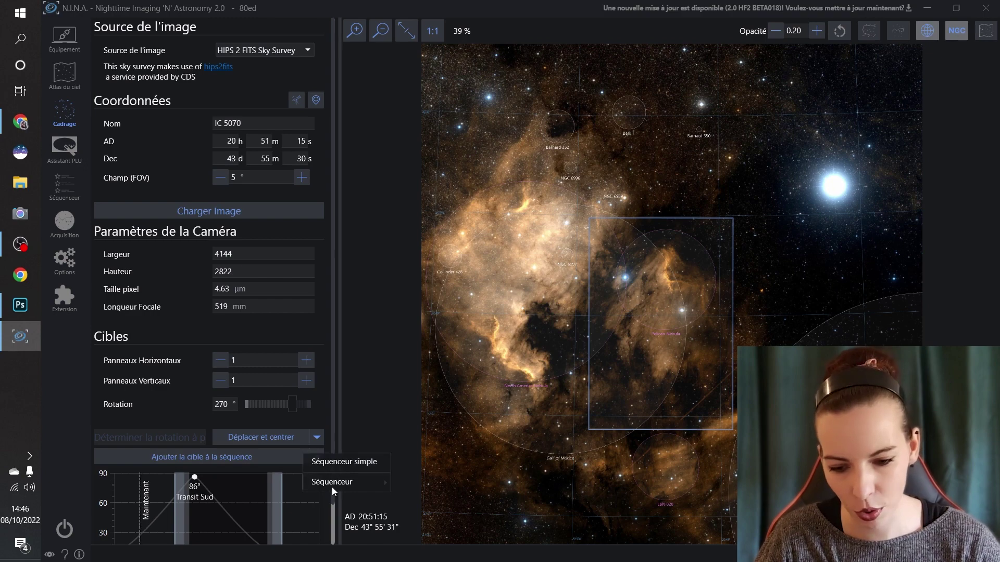
mouse_move(332, 482)
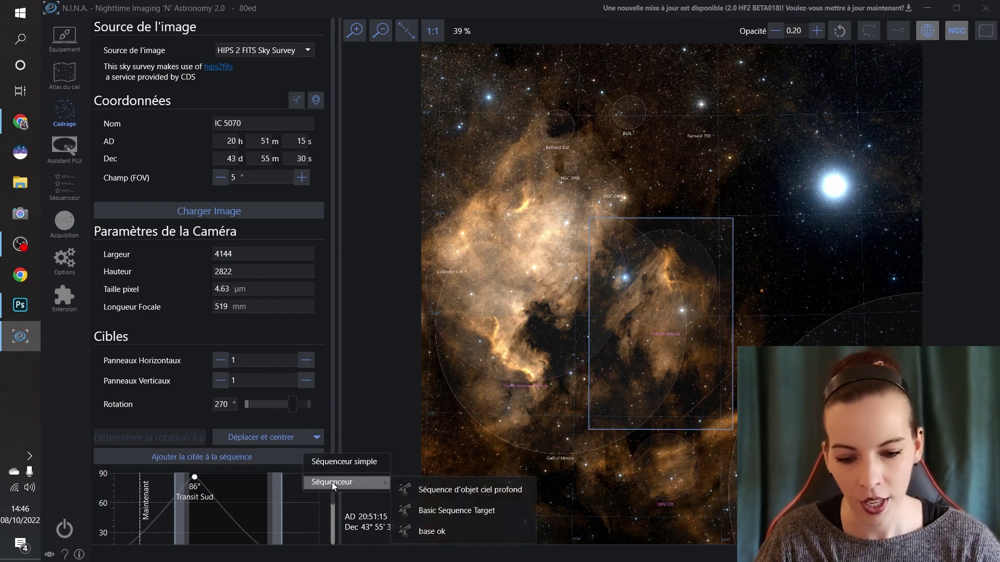
left_click(457, 495)
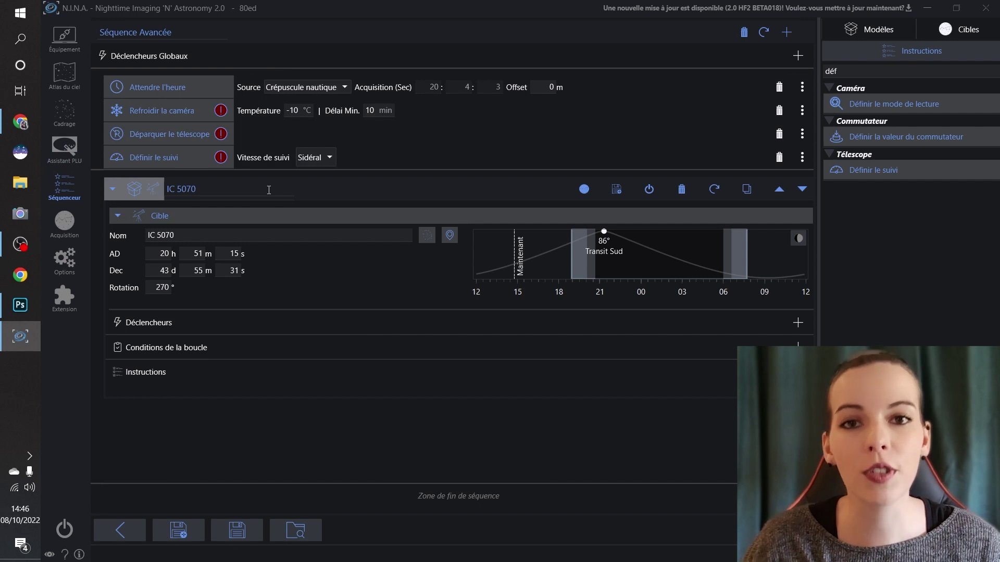
Find the "Centrer après la dérive" instruction by searching "centrer a" and add it to the IC 5070 target's triggers.
mouse_move(229, 115)
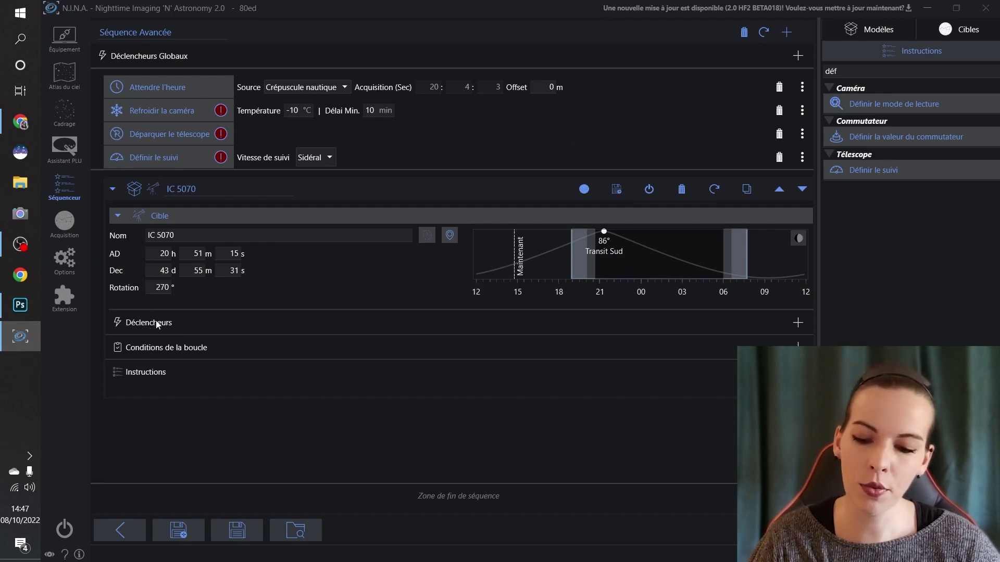
left_click(842, 72)
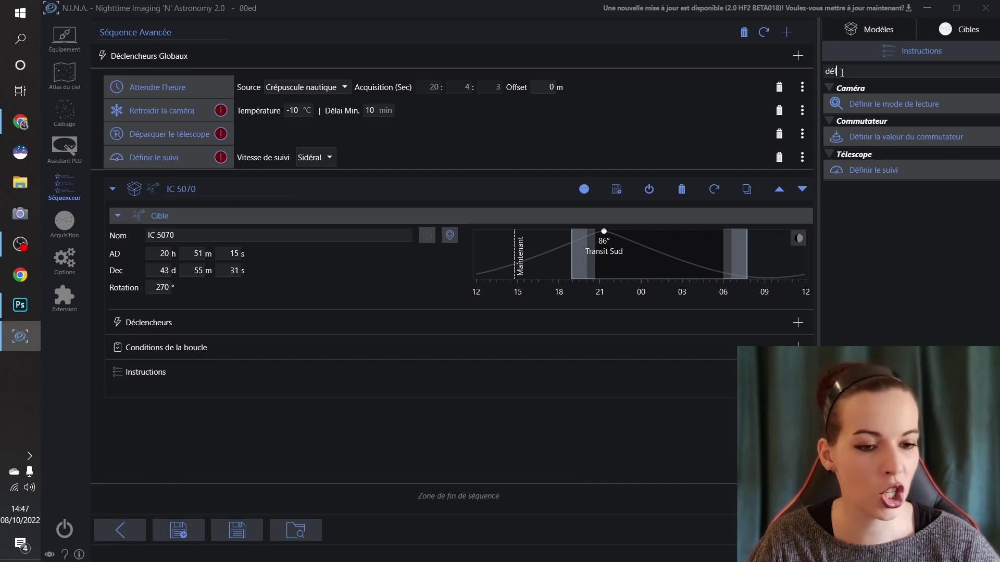
key("BackSpace")
key("BackSpace")
key("BackSpace")
type("centrer")
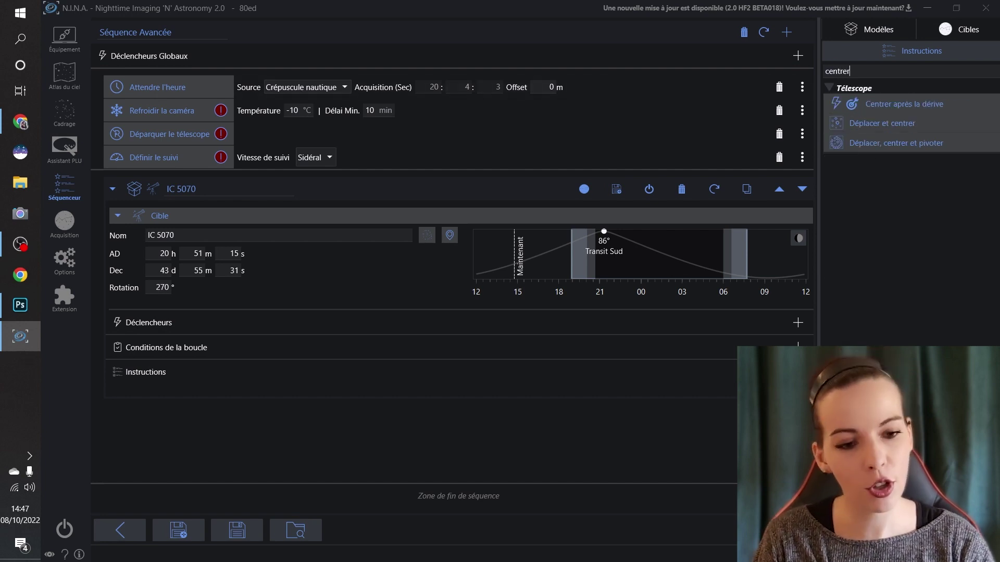
type(" a")
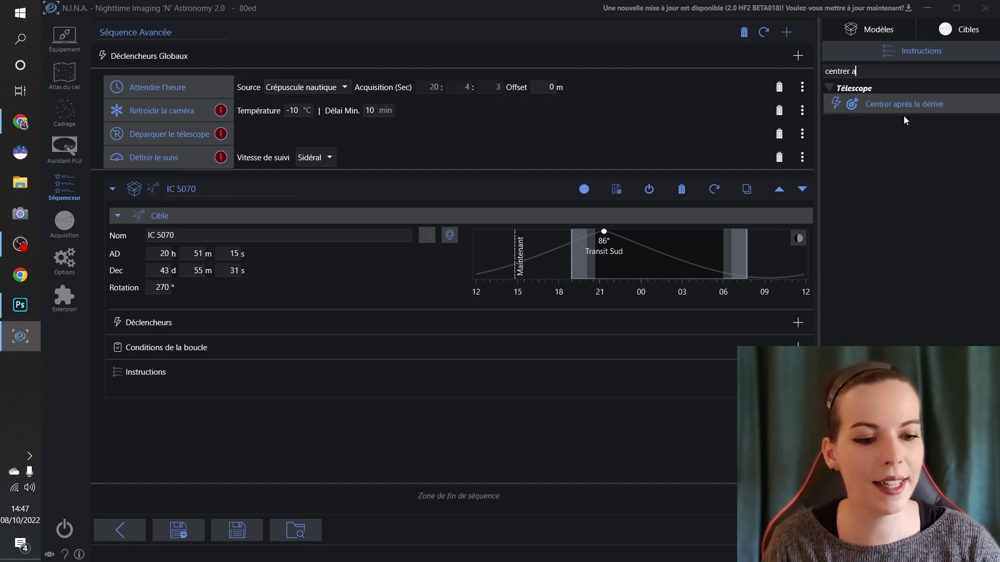
left_click_drag(904, 120, 741, 333)
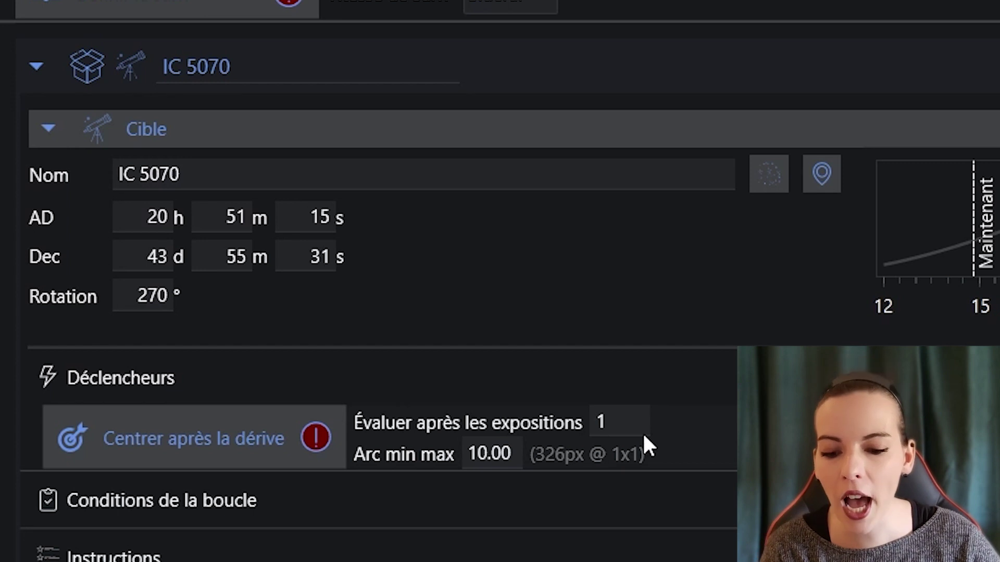
Set the "Centrer après la dérive" trigger to evaluate after 10 exposures with a maximum drift of 1.00 arc minute.
double_click(630, 422)
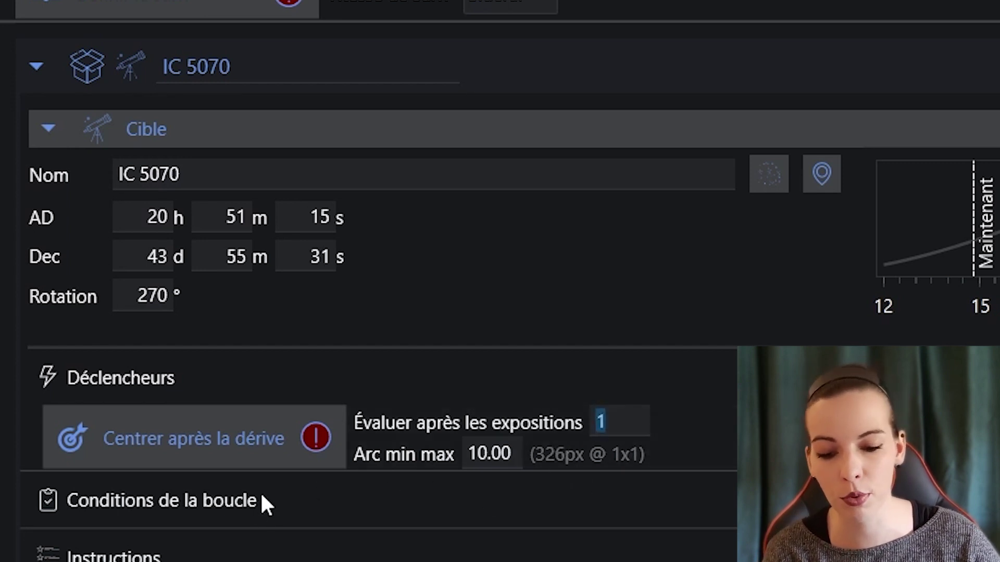
type("10")
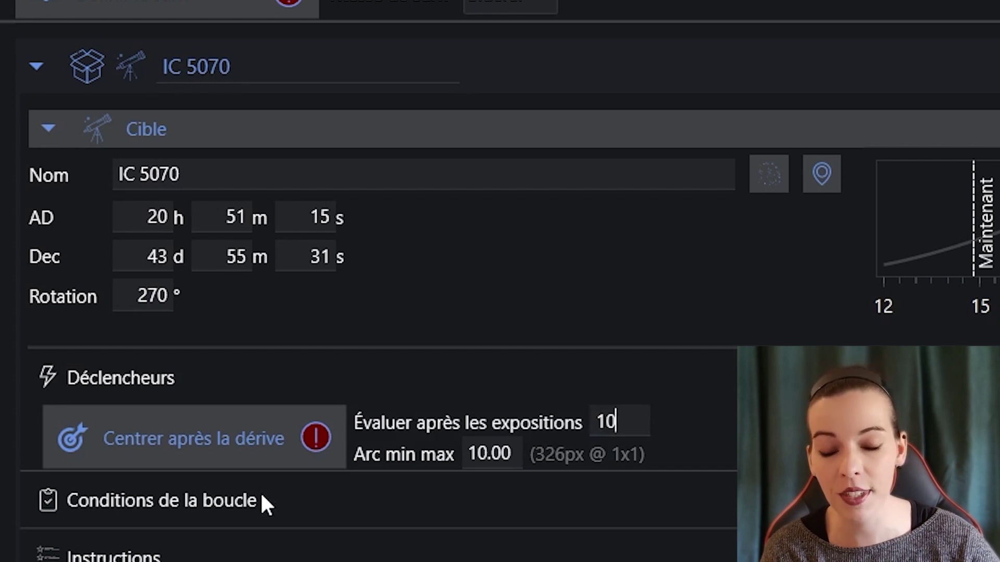
double_click(518, 451)
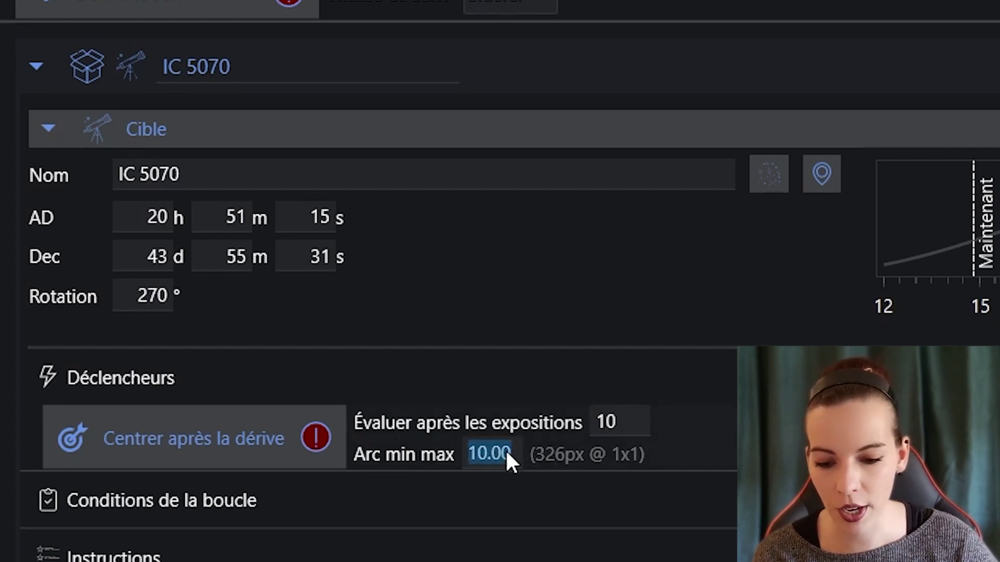
left_click_drag(509, 453, 474, 468)
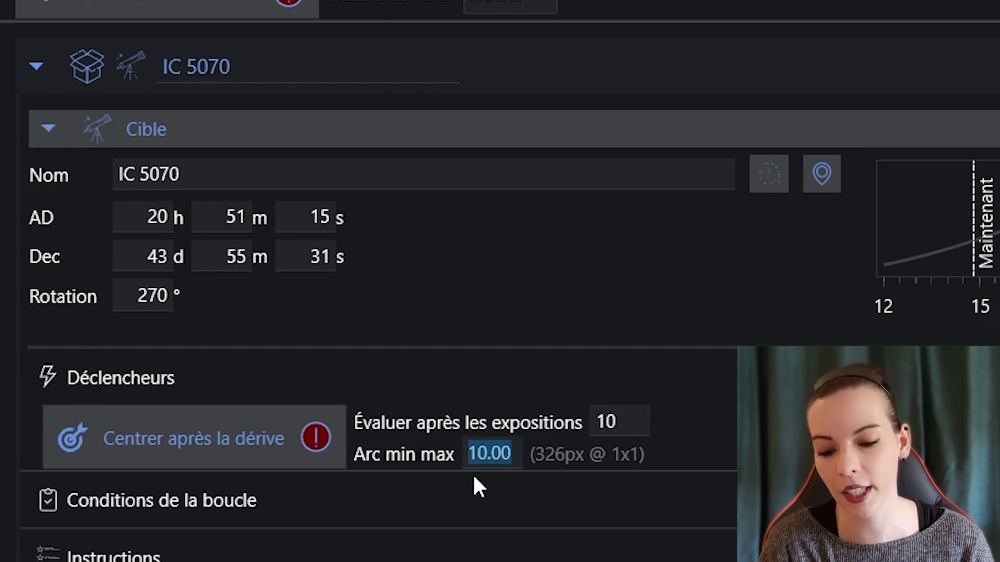
type("1.00")
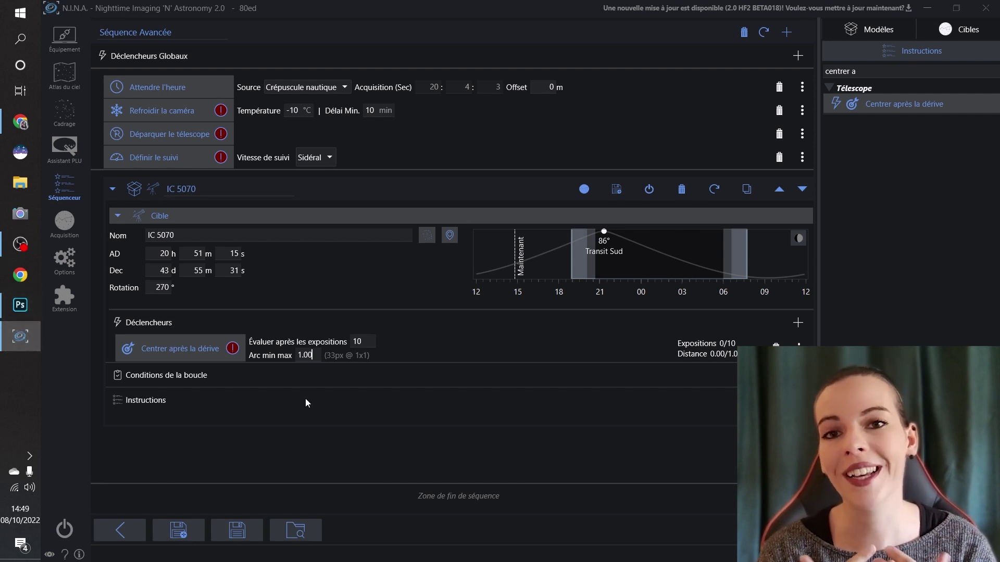
Search the instructions for "restaure" and add "Restaurer le guidage" to the IC 5070 triggers.
triple_click(859, 70)
key("BackSpace")
type("restaure")
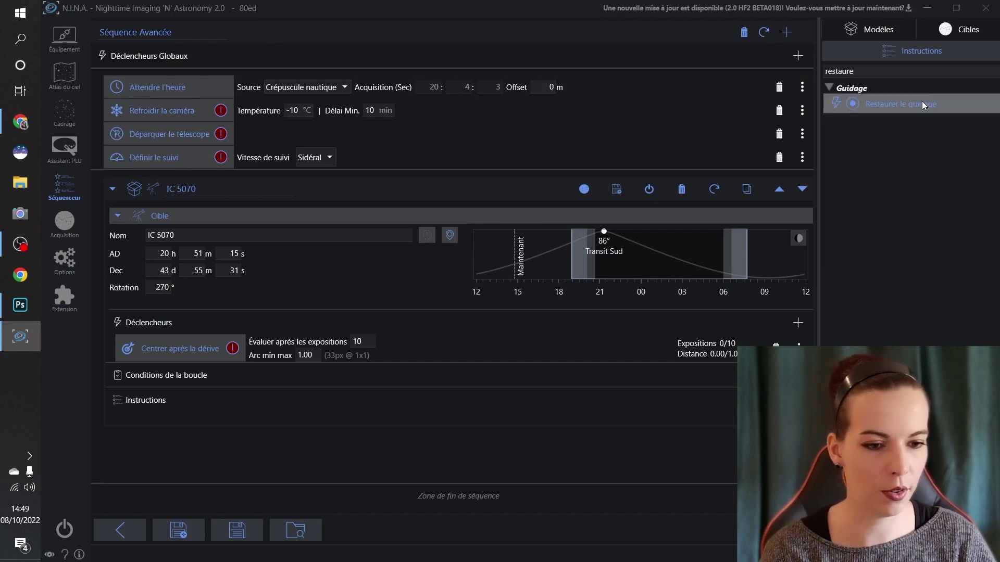
left_click_drag(923, 106, 211, 367)
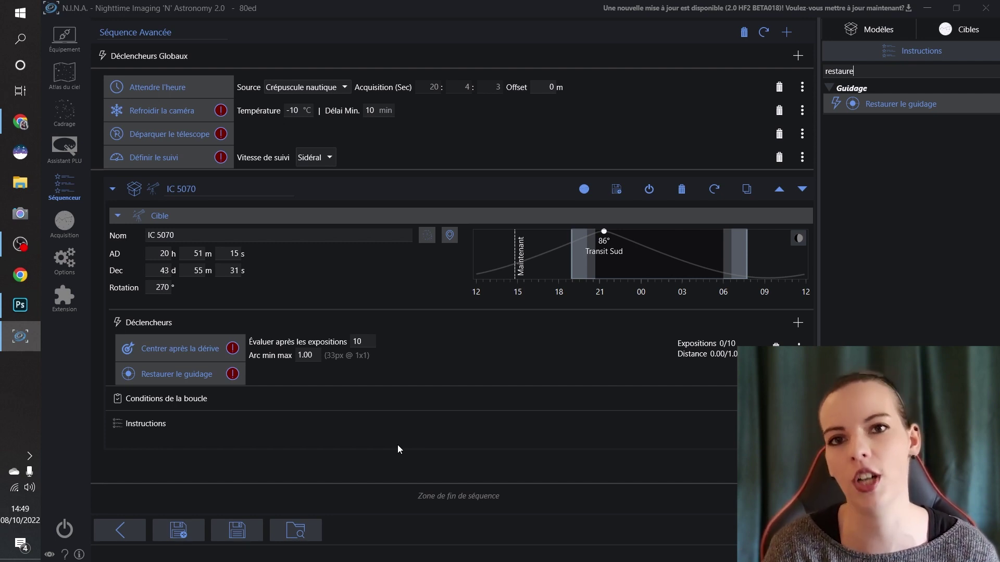
Search the instructions for "retour" and add "Retournement au méridien" to the IC 5070 triggers.
key("ctrl+a")
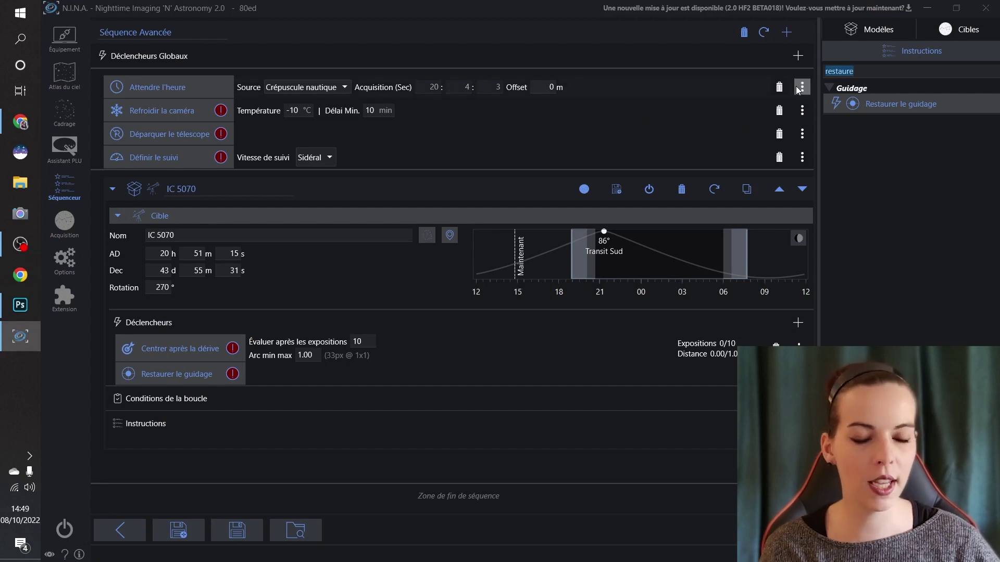
type("retour")
left_click_drag(912, 104, 271, 398)
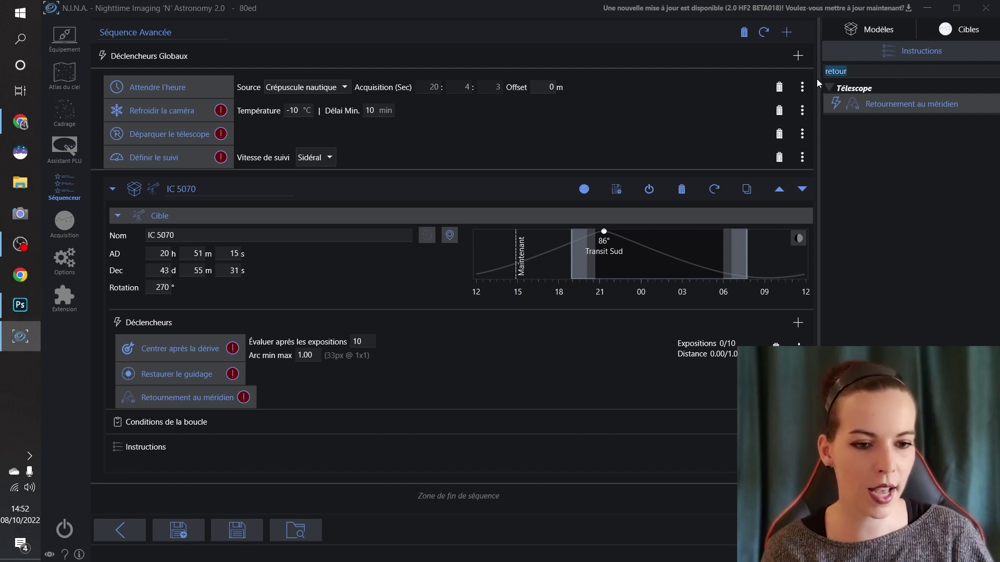
Search for "déplace" and add "Déplace vers Ad/Dec" followed by "Déplacer et centrer" to the IC 5070 instructions.
double_click(858, 72)
type("d")
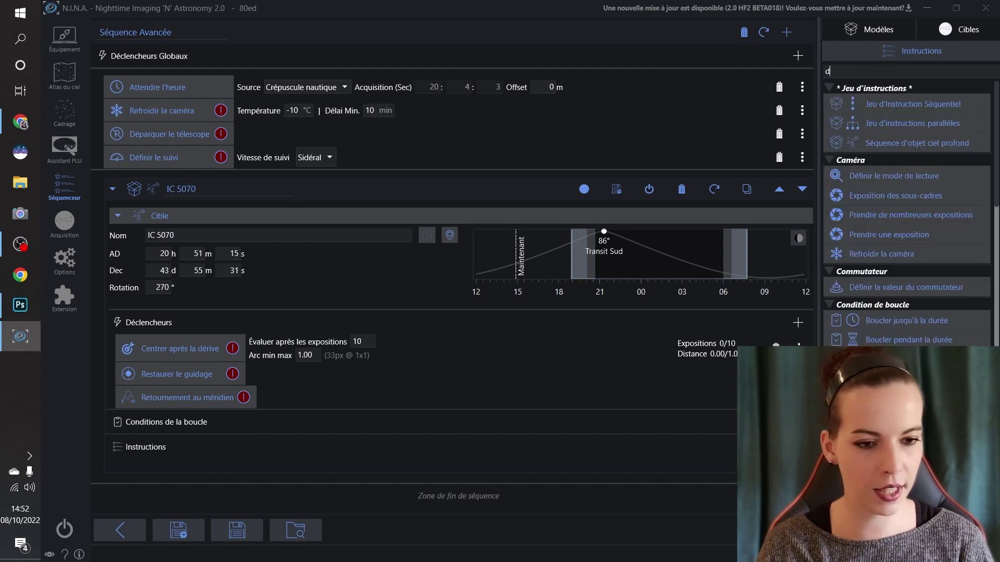
type("éplacer")
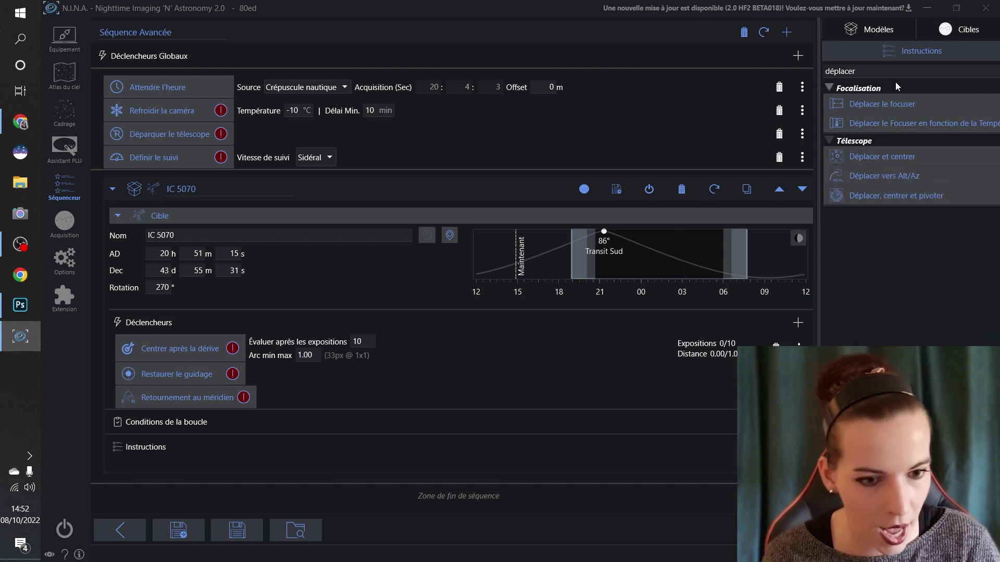
key("BackSpace")
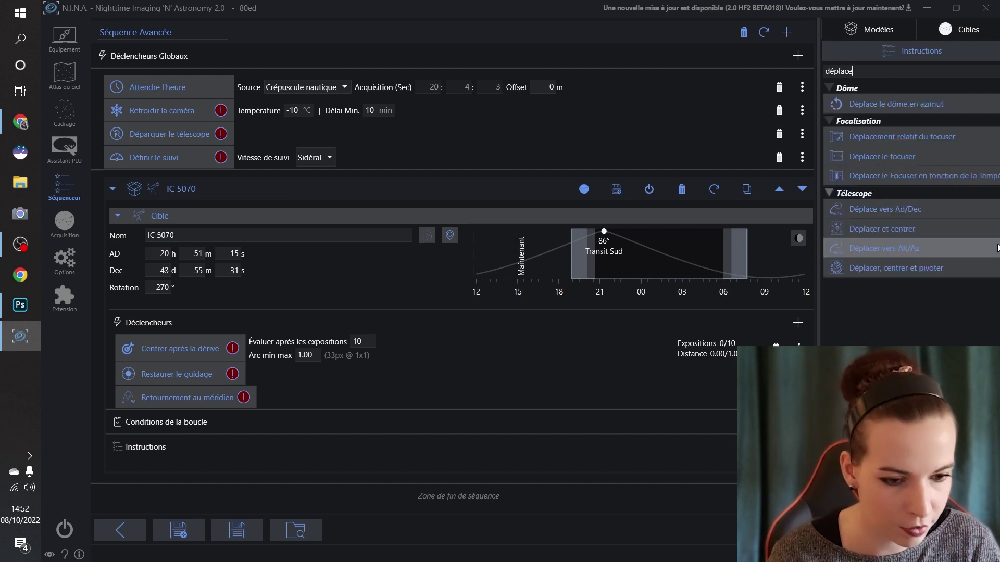
left_click_drag(907, 209, 205, 495)
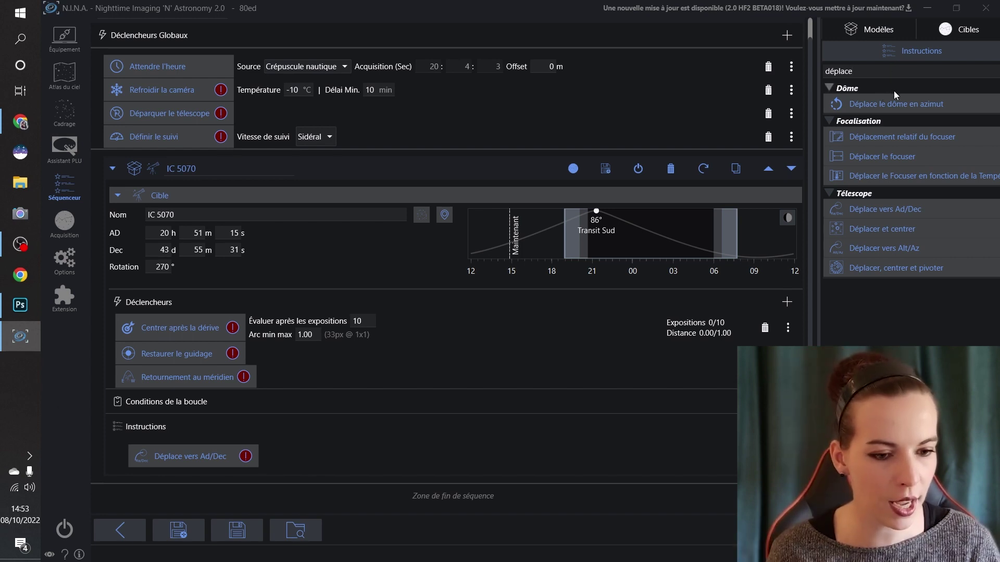
left_click_drag(907, 232, 218, 470)
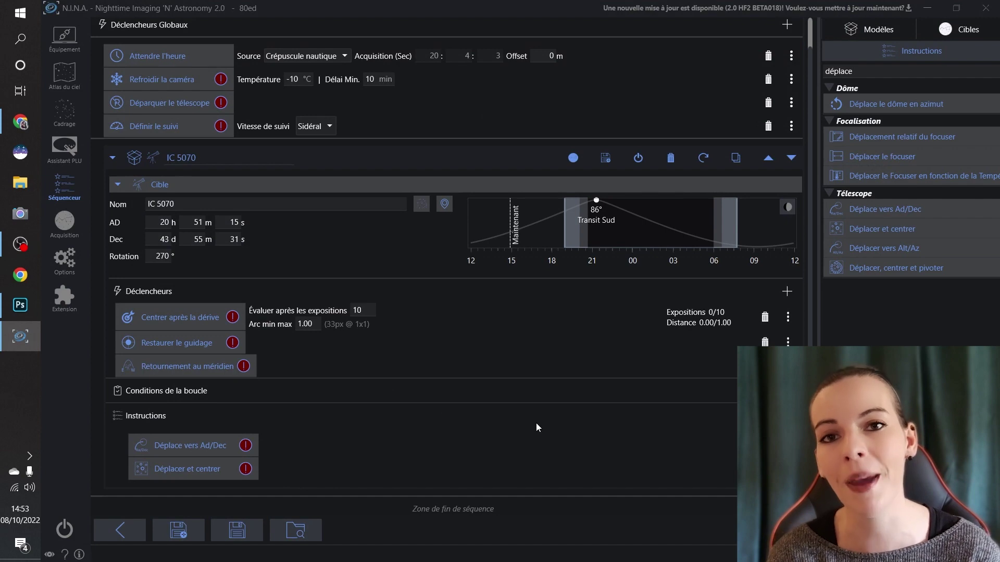
Search for "résoudr" and add "Résoudre et synchroniser" after "Déplacer et centrer" in the IC 5070 instructions.
left_click(898, 51)
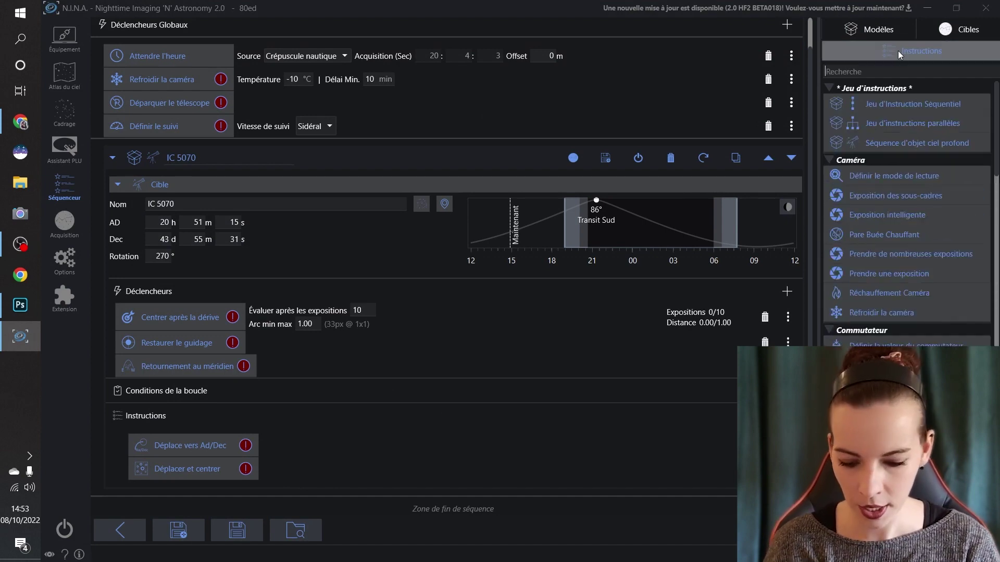
type("résoudr")
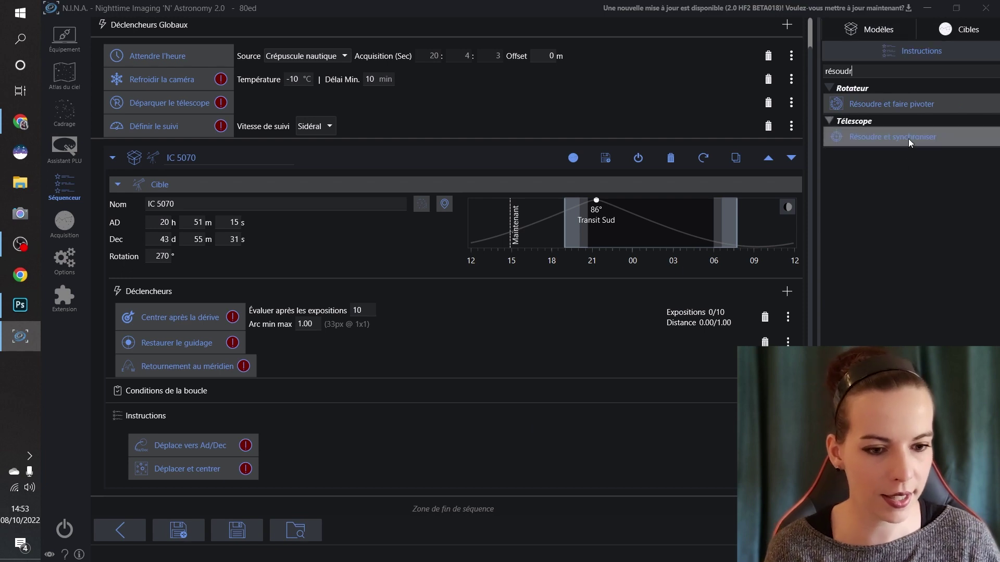
left_click_drag(908, 139, 208, 480)
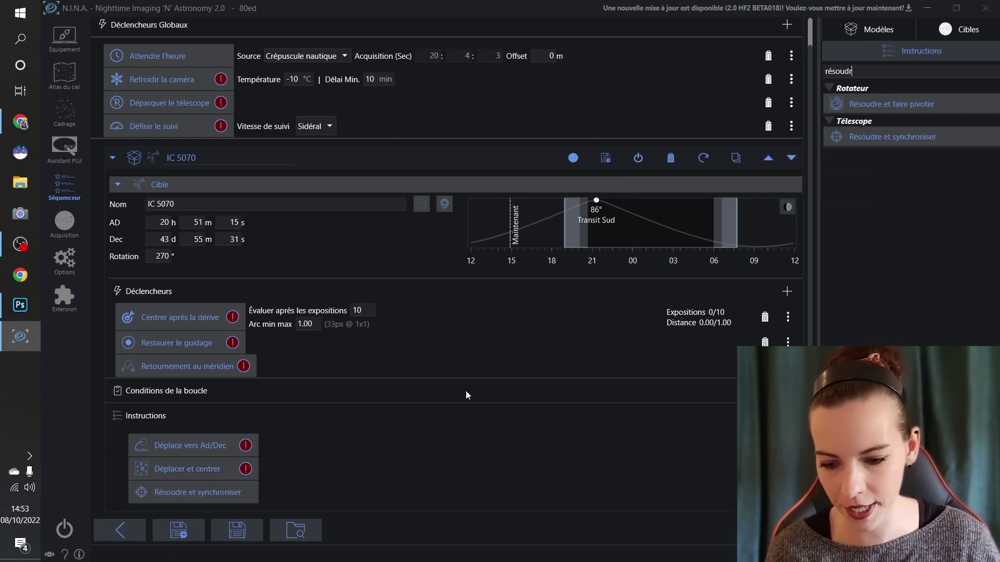
Search for "démarr" and add "Démarrer le guidage" at the end of the IC 5070 instructions.
scroll(466, 395, "down", 1)
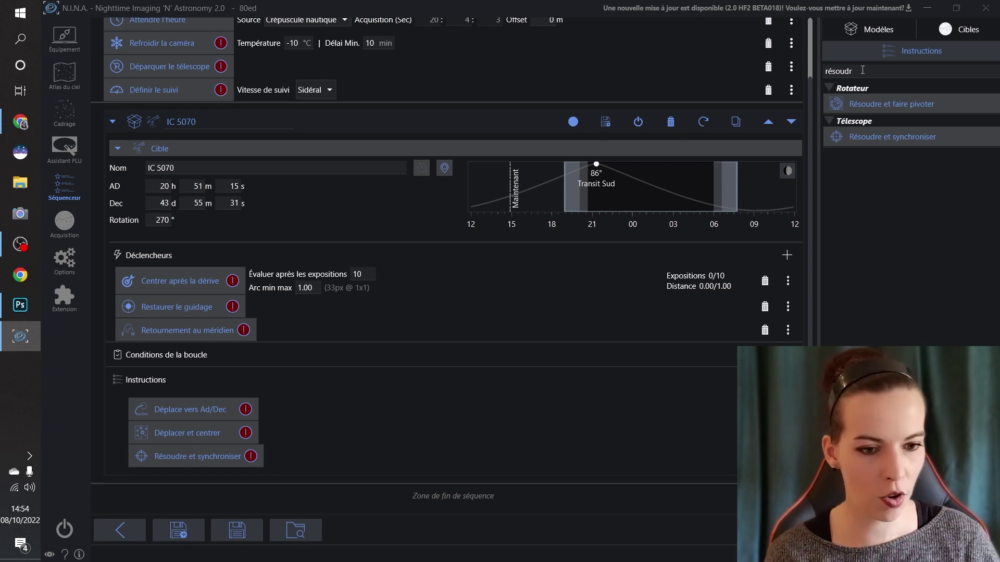
key("ctrl+a")
type("démarr")
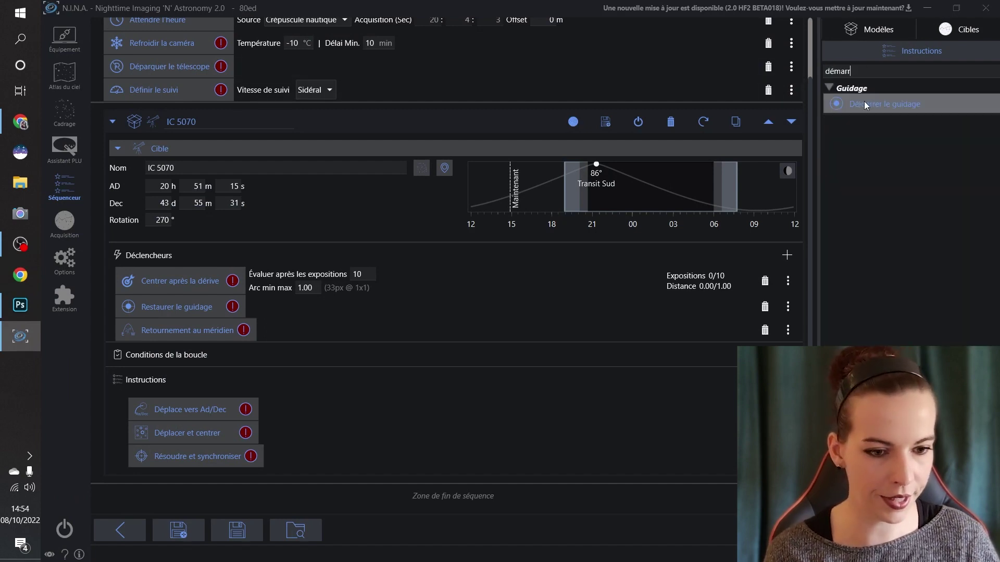
left_click_drag(864, 101, 197, 469)
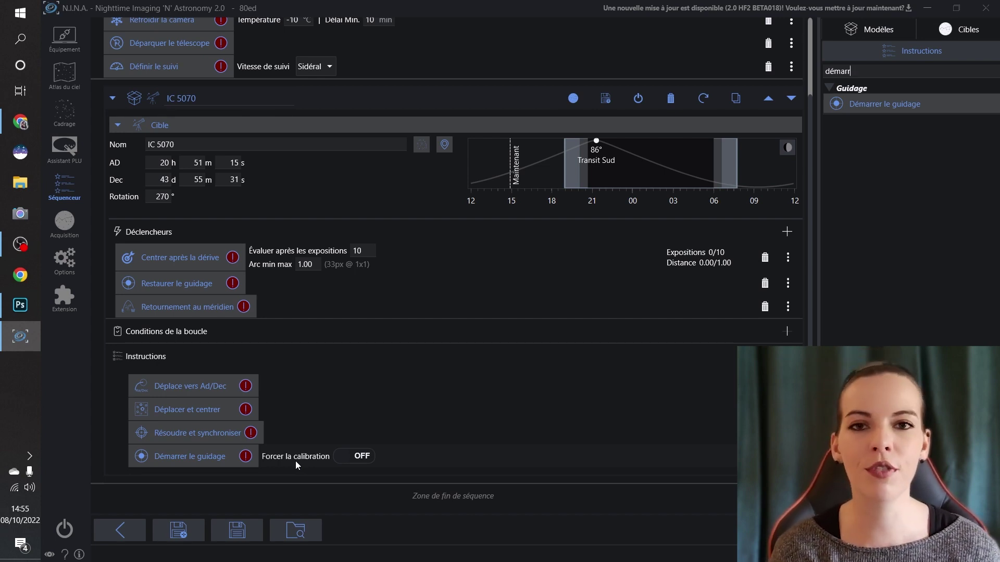
scroll(295, 461, "up", 3)
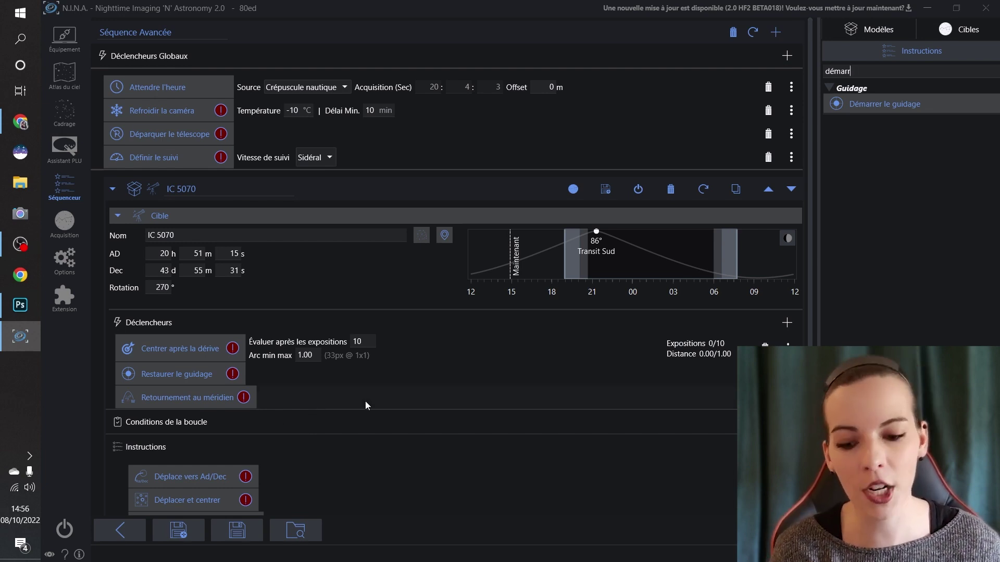
scroll(364, 401, "down", 3)
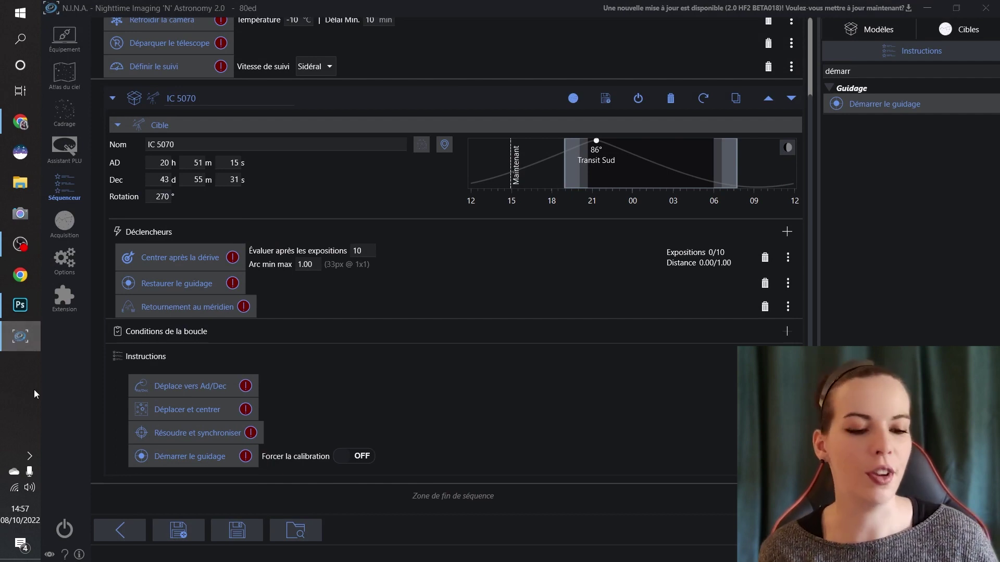
Search the instructions for "expositio" and read the descriptions of the camera exposure instructions.
left_click_drag(871, 73, 799, 80)
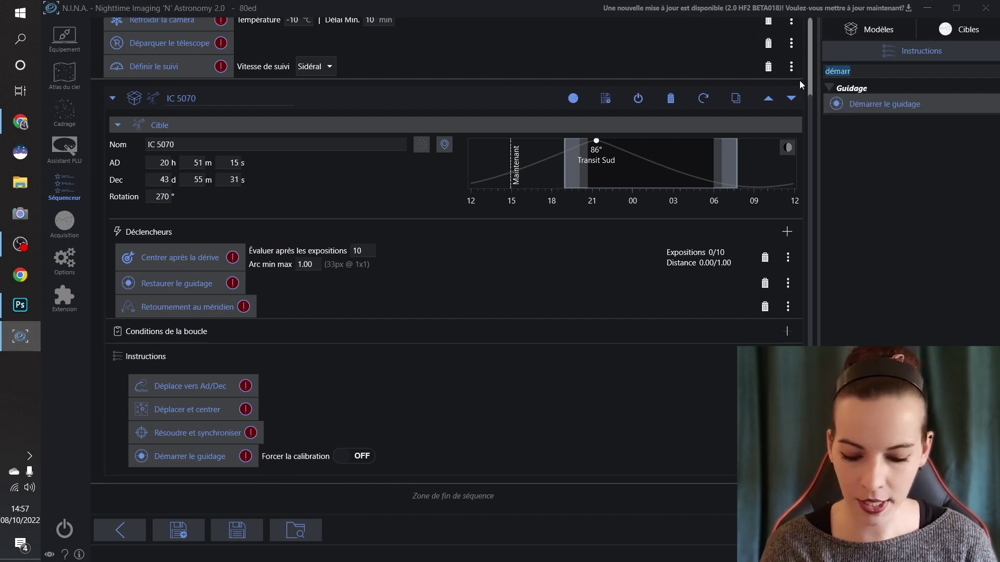
type("exposition")
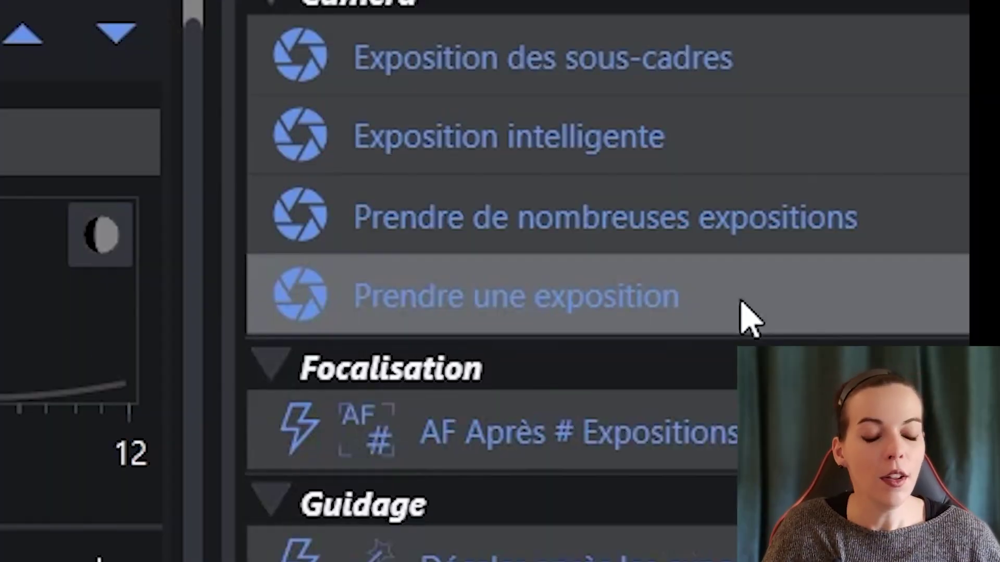
mouse_move(649, 145)
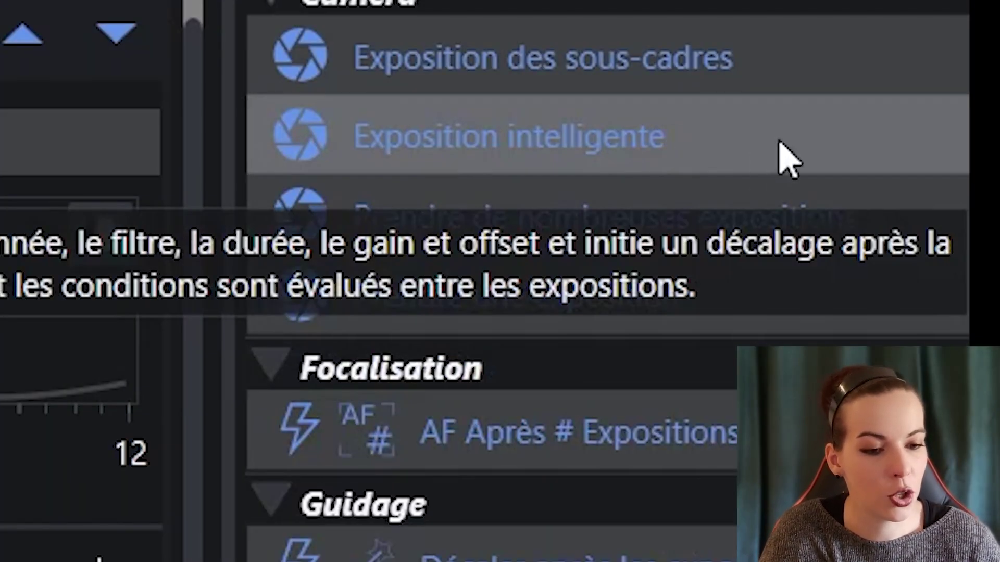
mouse_move(897, 230)
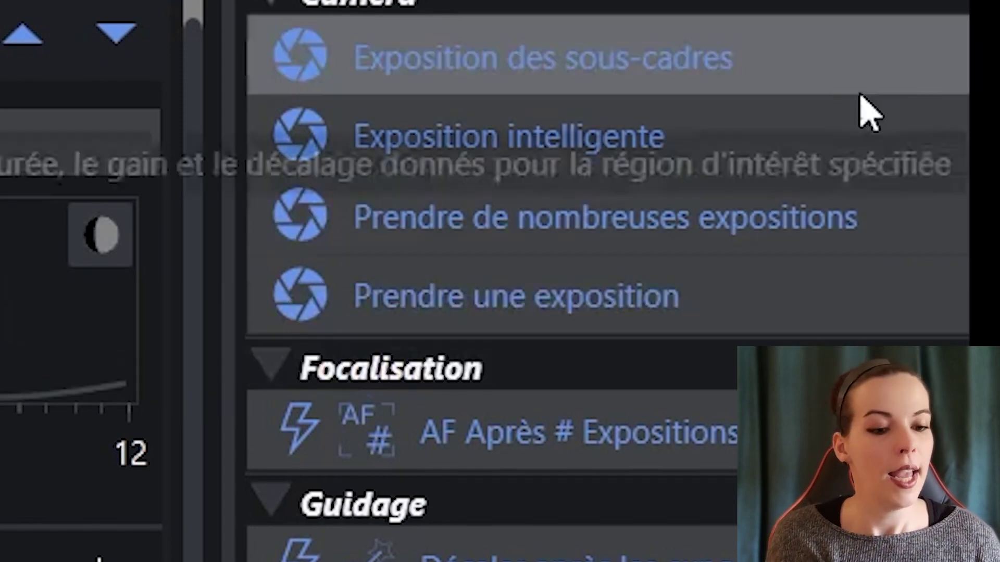
mouse_move(849, 175)
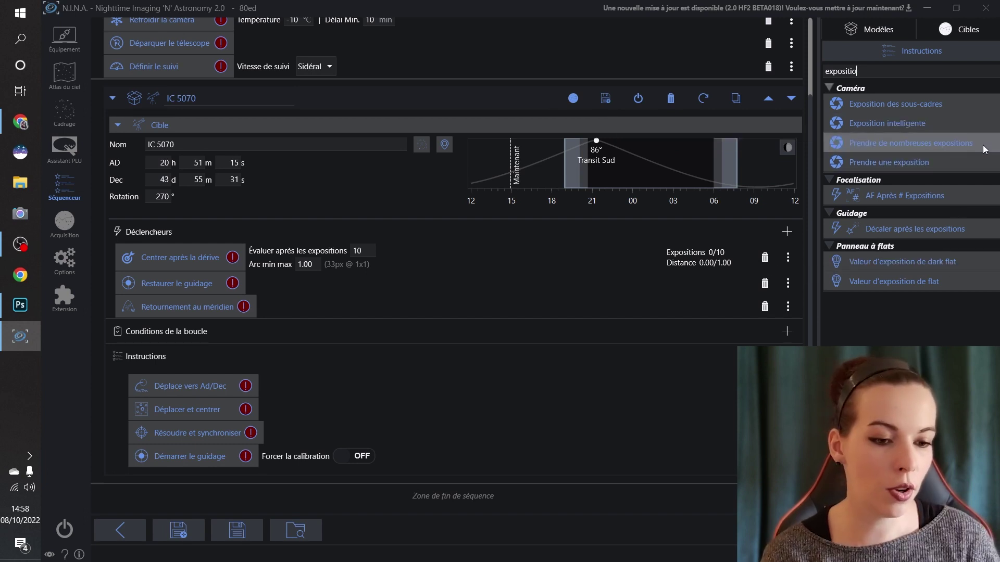
mouse_move(984, 150)
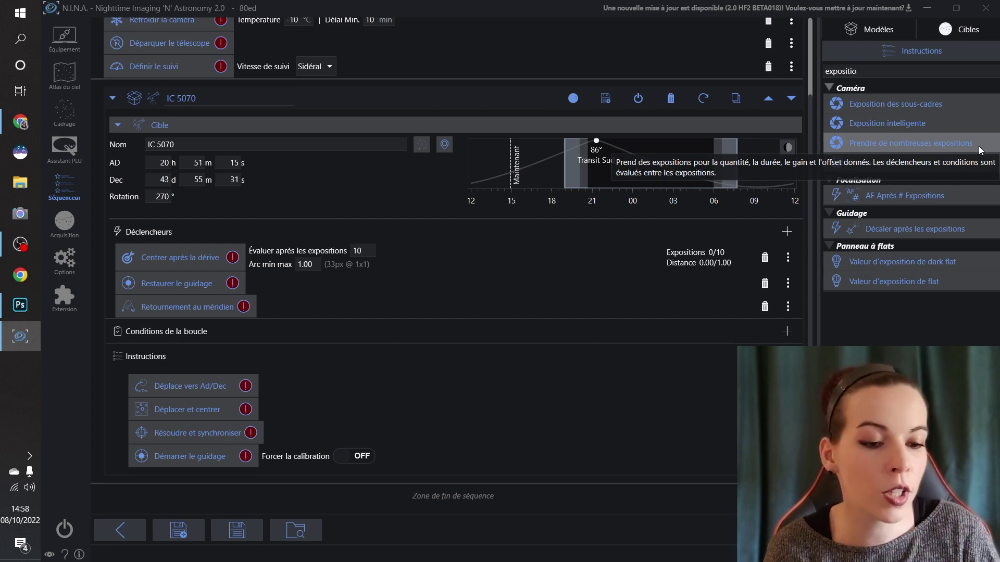
Add "Prendre de nombreuses expositions" after "Démarrer le guidage" in the IC 5070 instructions, with 80 exposures of 300 s.
left_click_drag(979, 148, 235, 466)
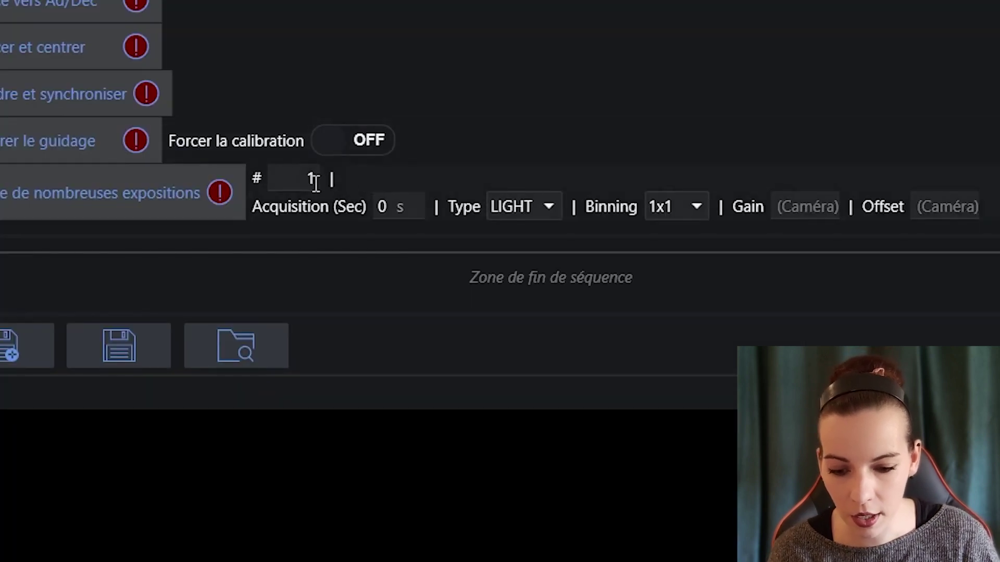
double_click(312, 180)
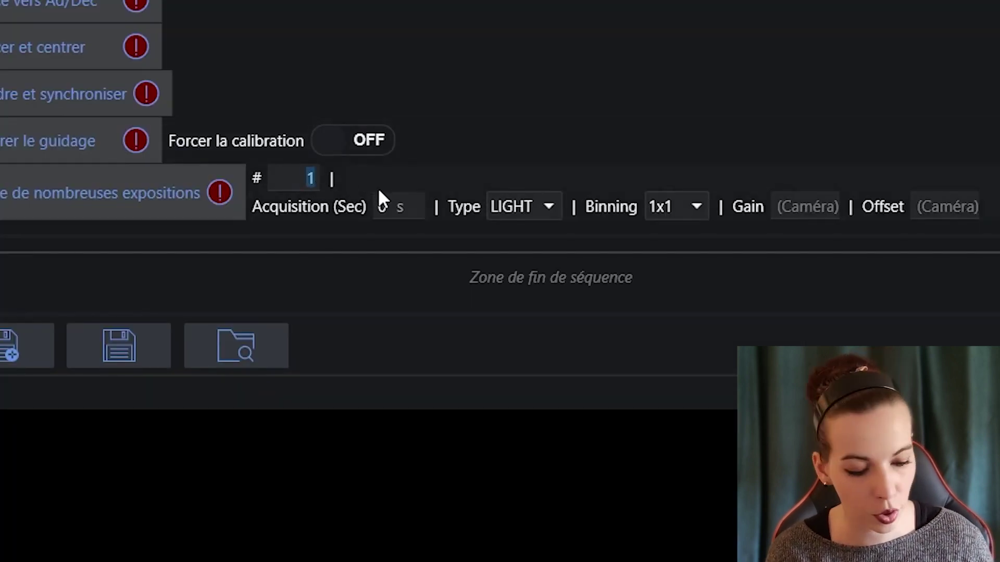
type("80")
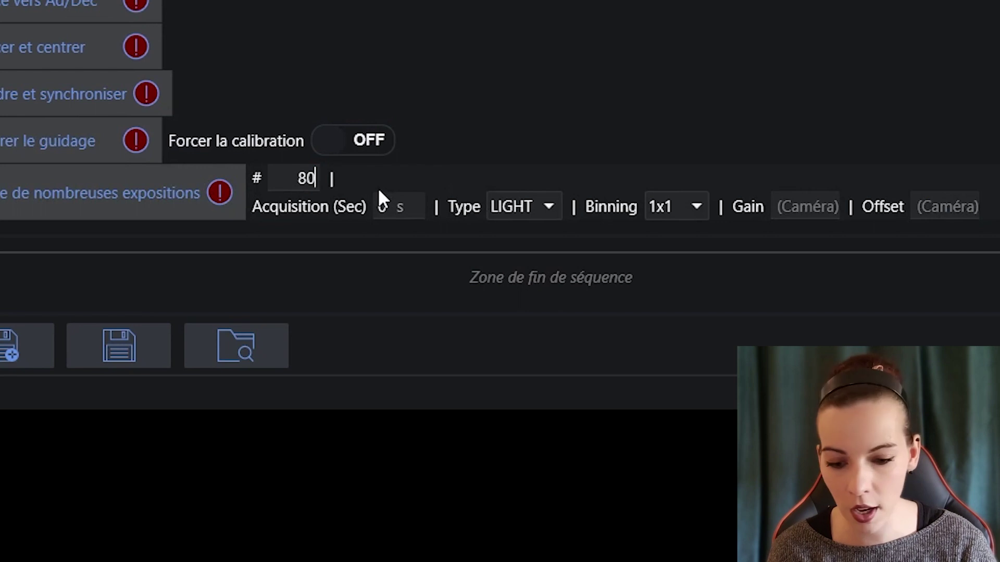
left_click(335, 236)
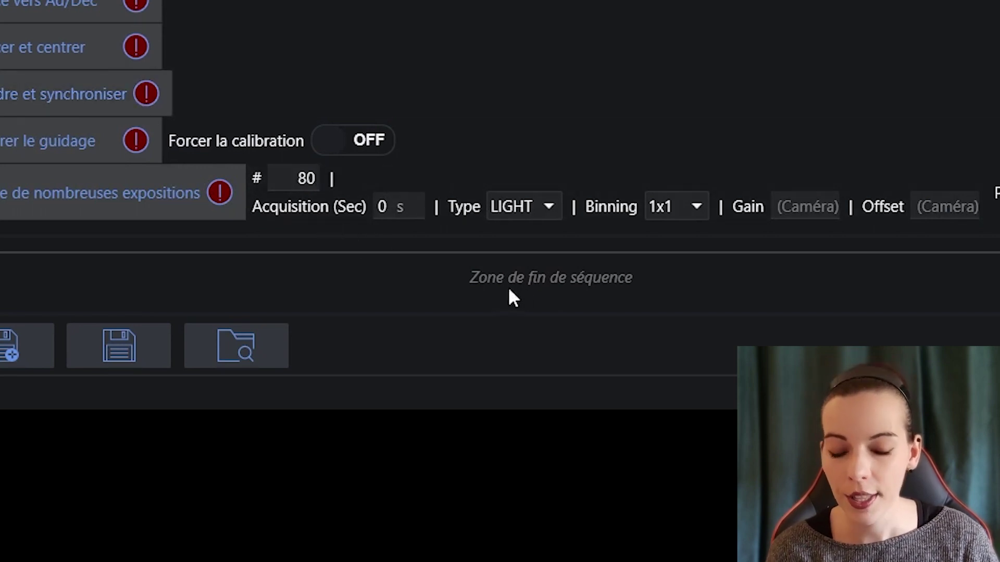
type("300")
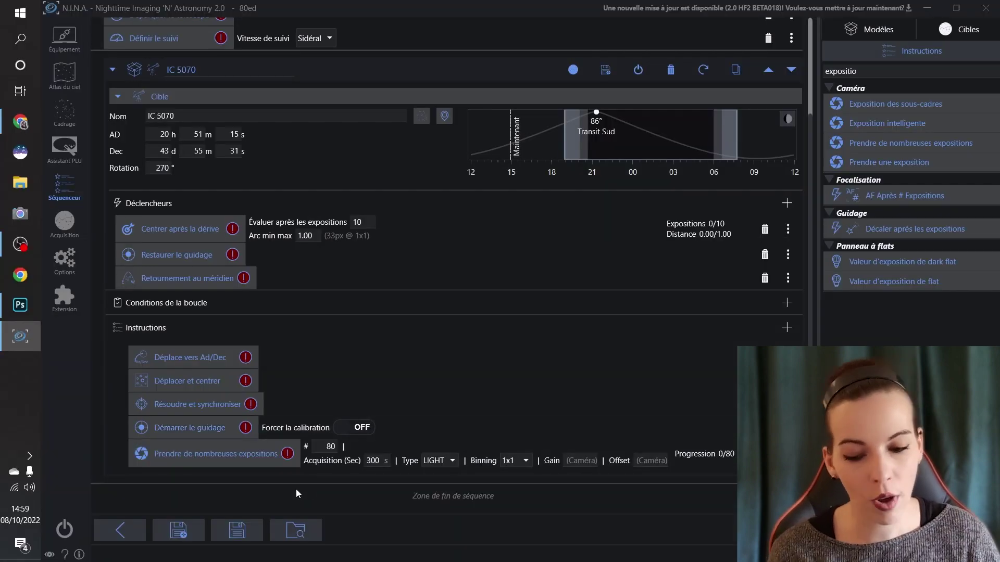
Add "Exposition intelligente" after "Démarrer le guidage" in the IC 5070 instructions, with 80 exposures of 300 s and dithering every 3 exposures.
left_click_drag(917, 123, 250, 471)
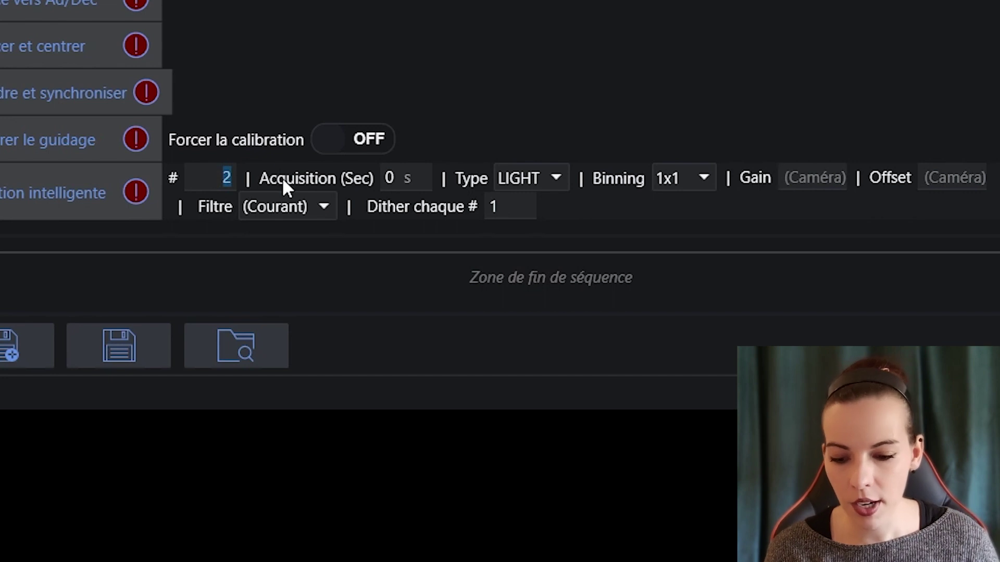
type("80")
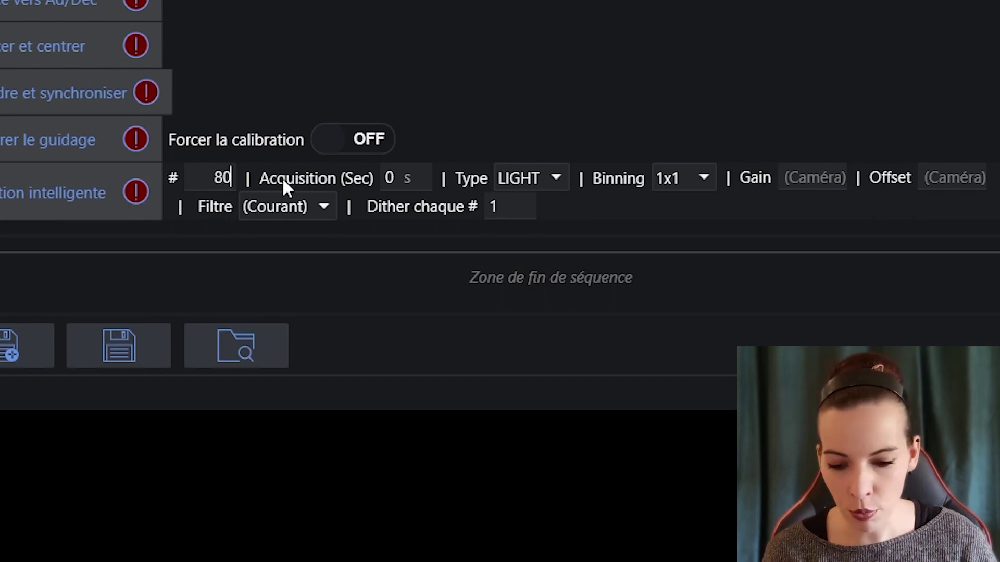
left_click(388, 178)
type("300")
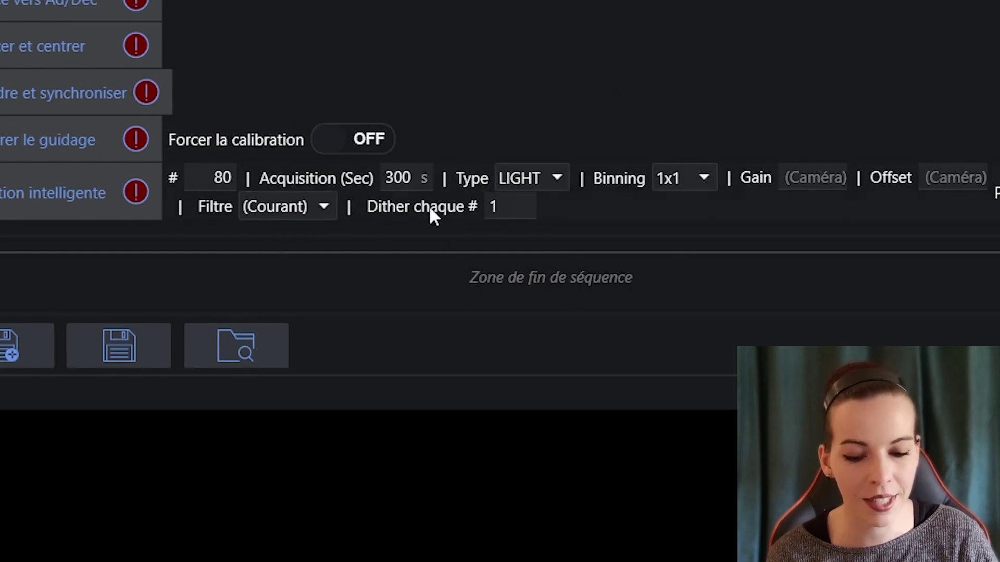
left_click(299, 214)
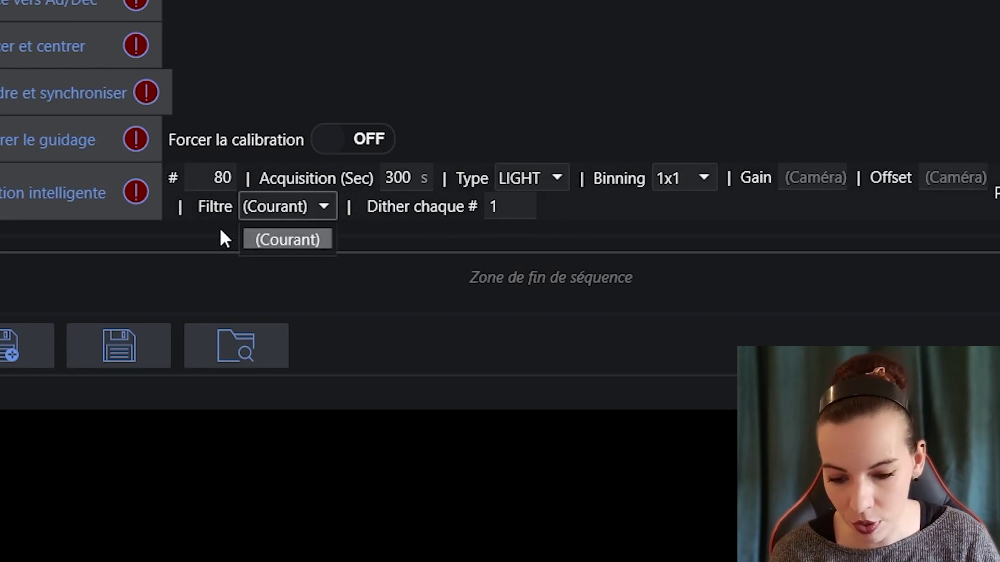
left_click(206, 216)
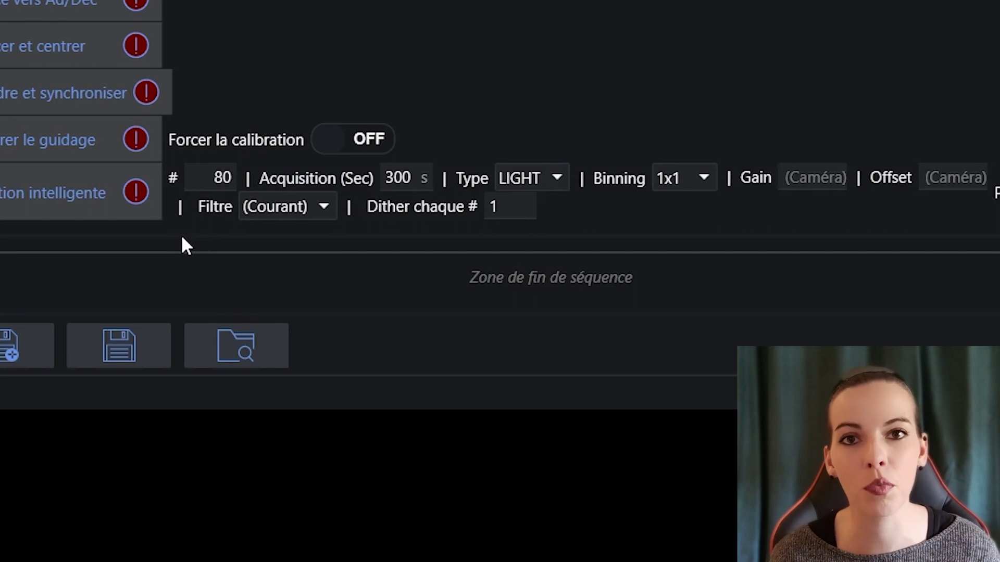
key("Tab")
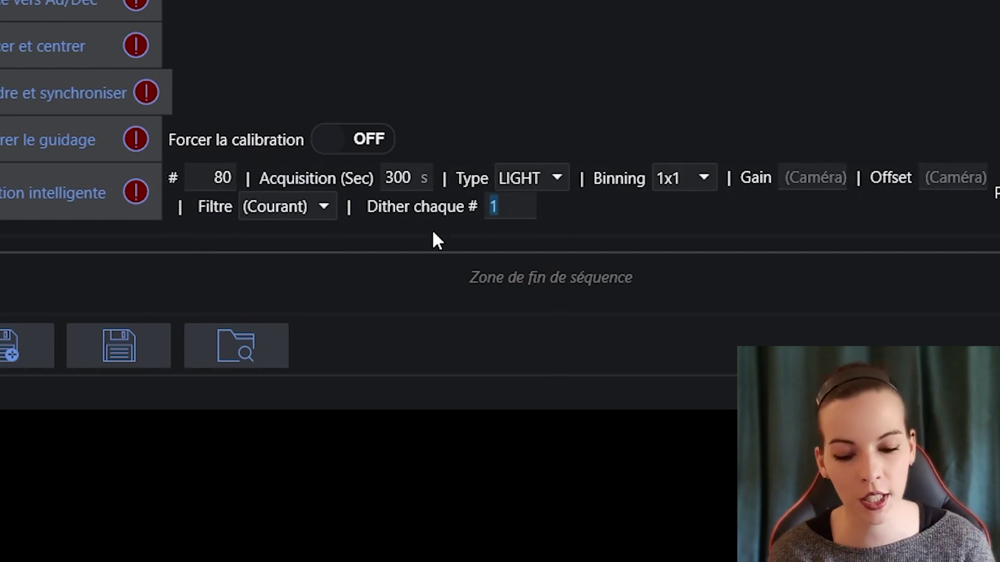
type("3")
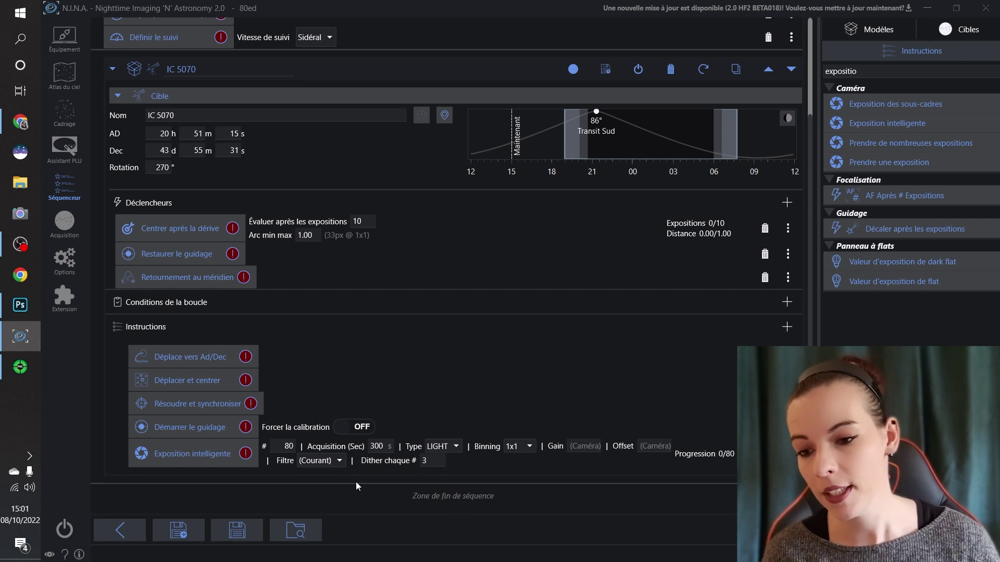
Connect the PHD2 guider in the equipment settings and set the ROI percentage for finding a guide star to 80%.
left_click(81, 35)
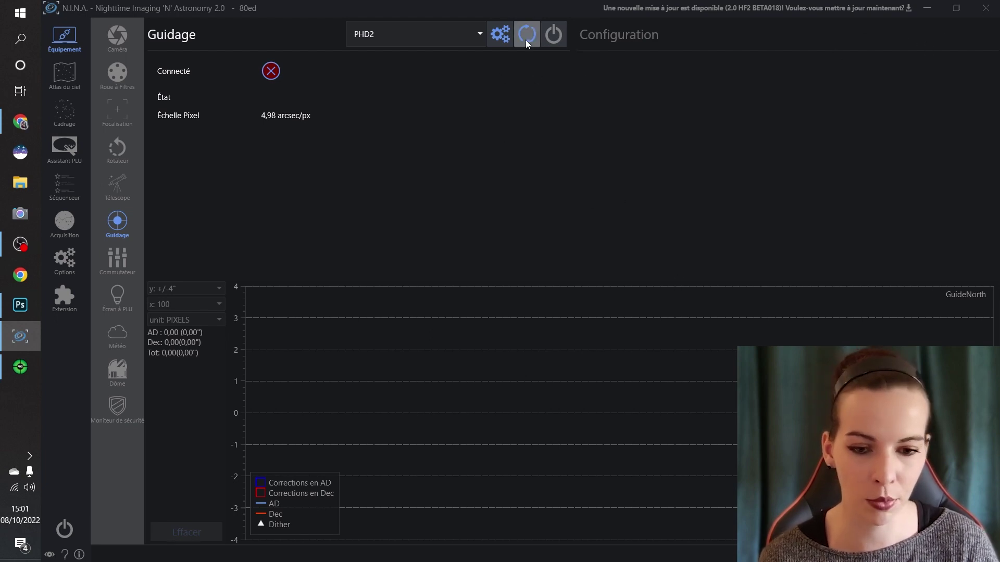
left_click(553, 34)
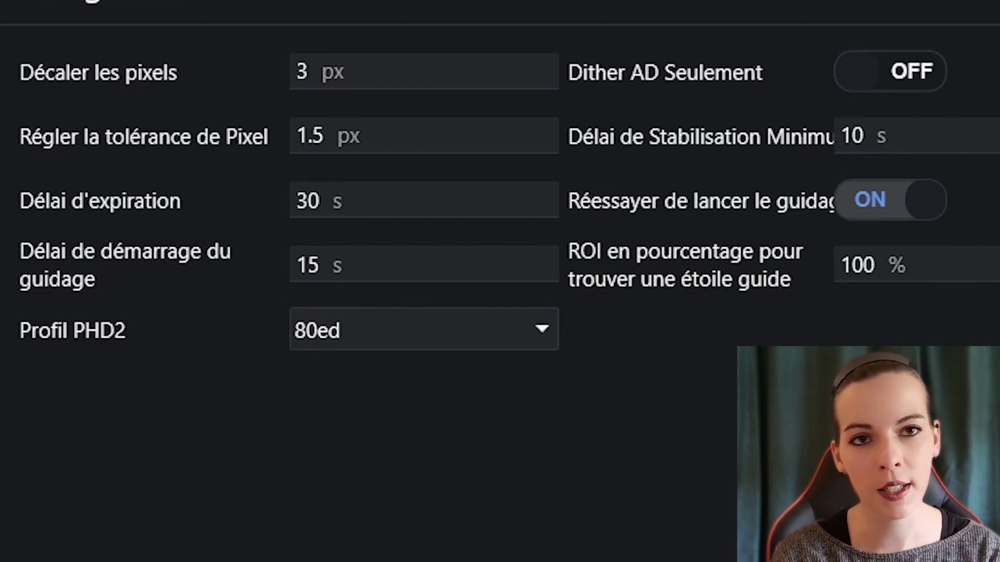
left_click(320, 71)
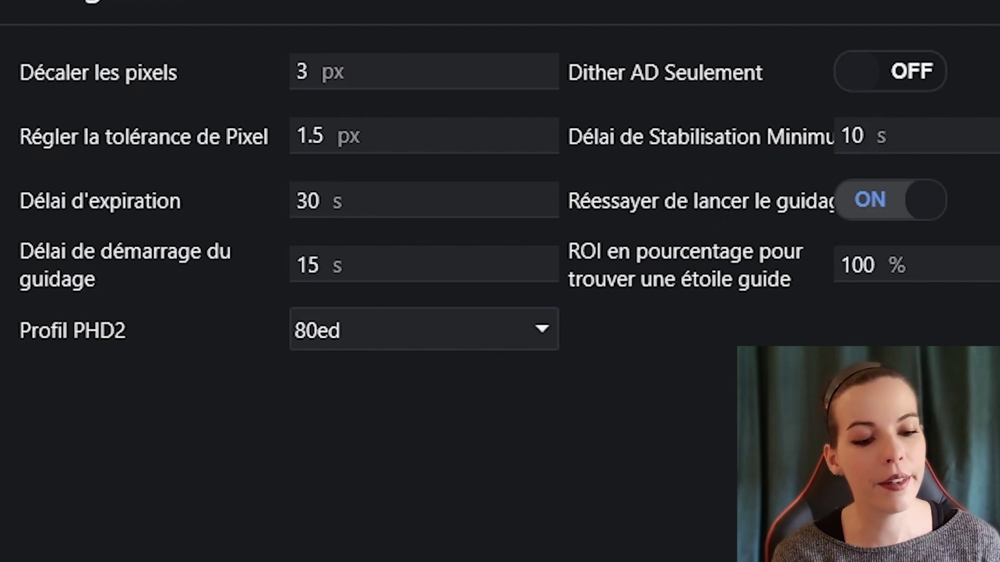
double_click(875, 266)
type("80")
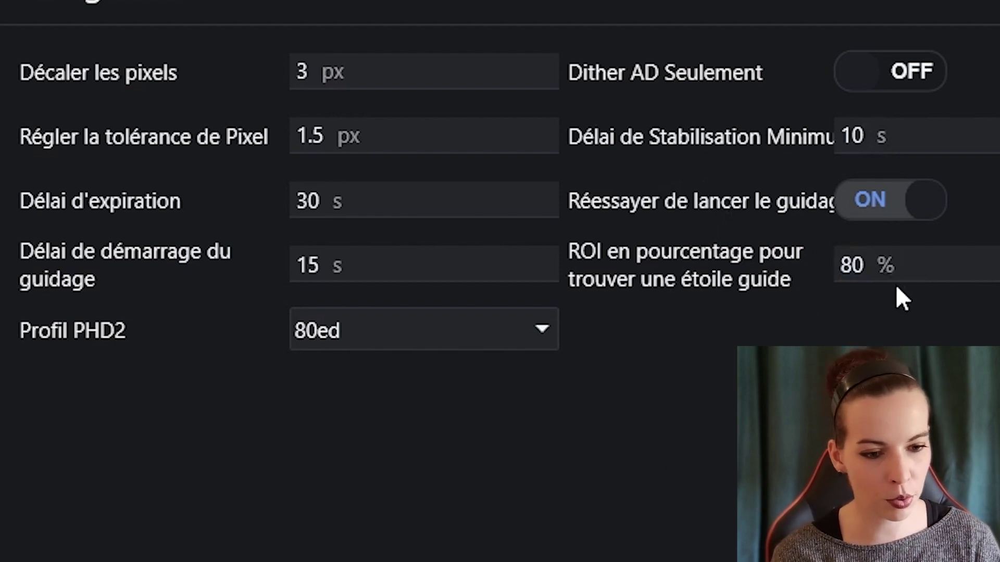
double_click(937, 268)
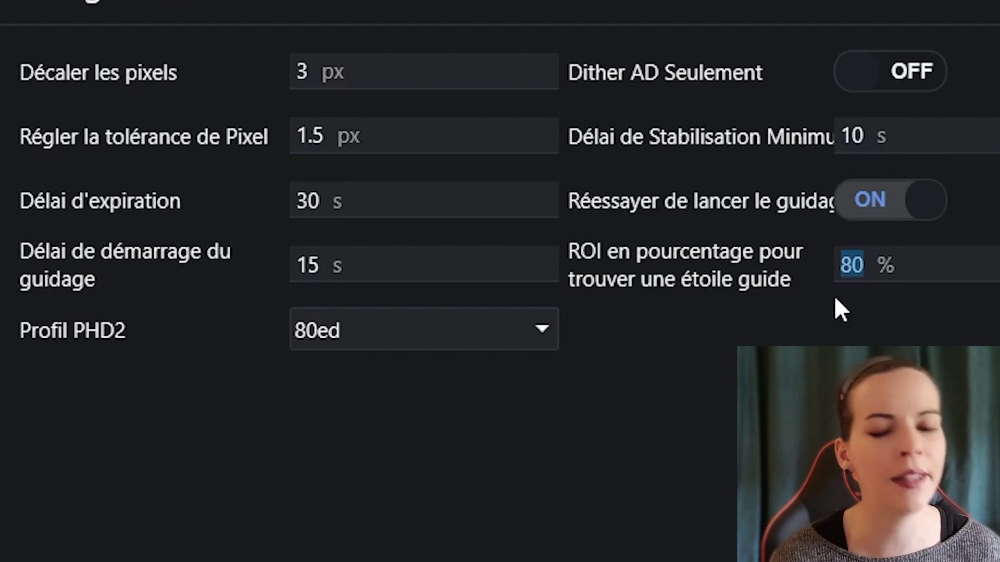
left_click(854, 267)
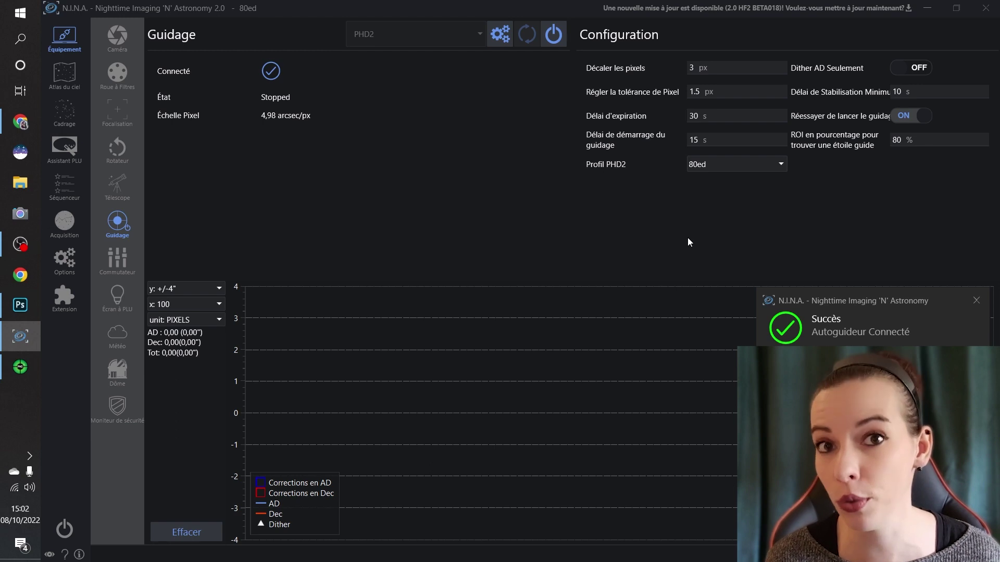
Return to the sequencer, search the instructions for "arr" and add "Arrêt Guidage" after "Exposition intelligente" in the IC 5070 instructions.
left_click(69, 198)
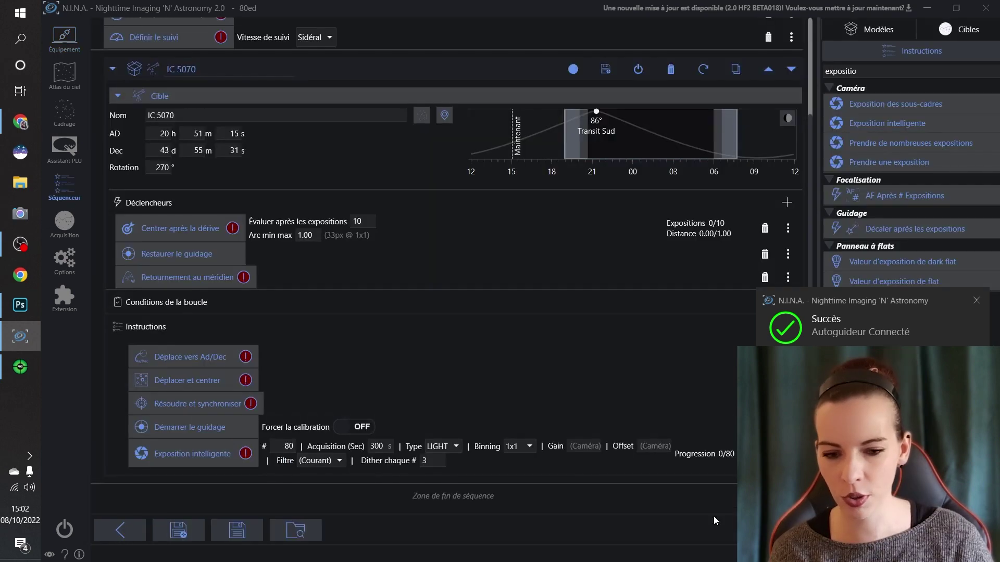
left_click(978, 302)
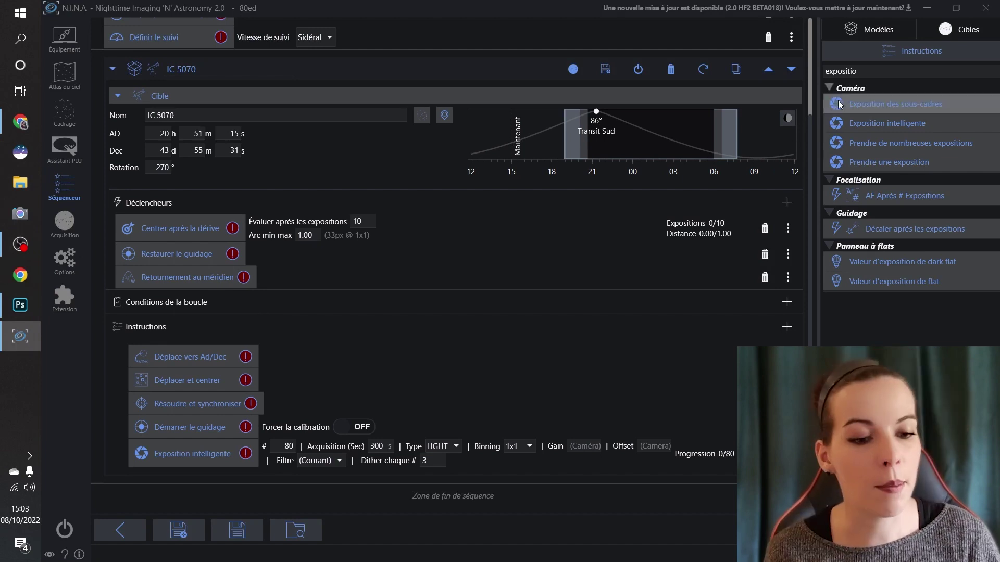
left_click_drag(857, 71, 826, 82)
type("e")
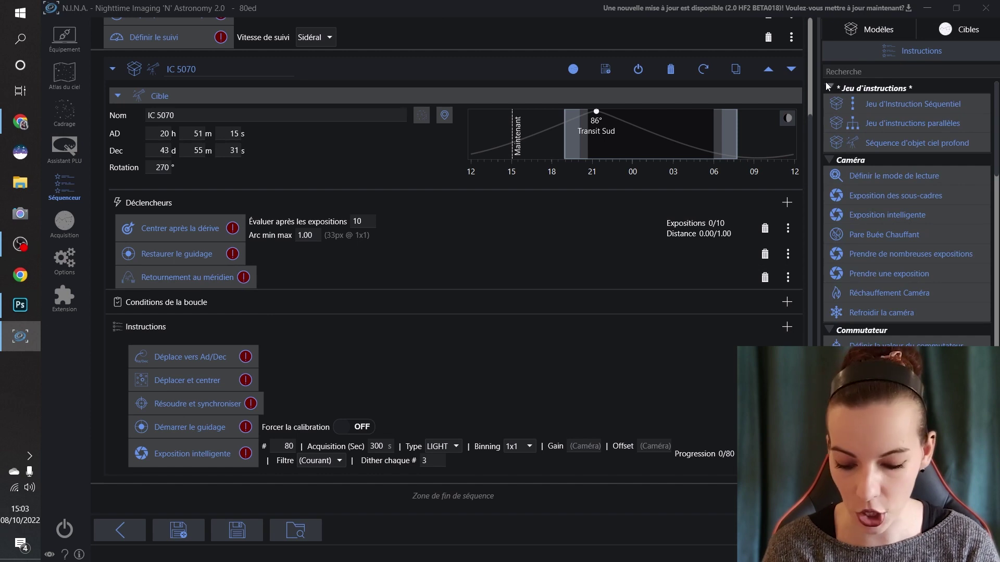
type("arr")
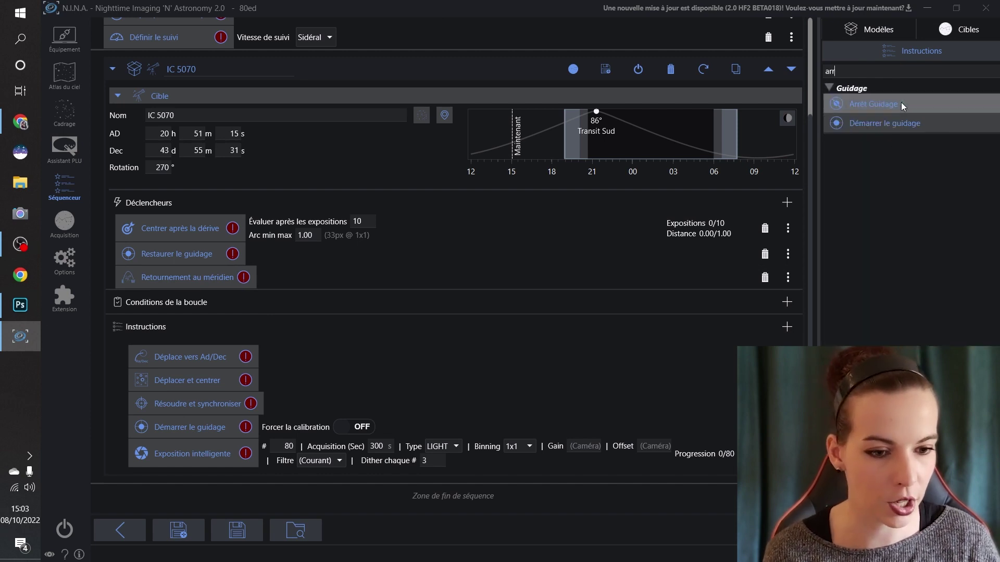
left_click_drag(902, 107, 219, 468)
scroll(364, 458, "down", 1)
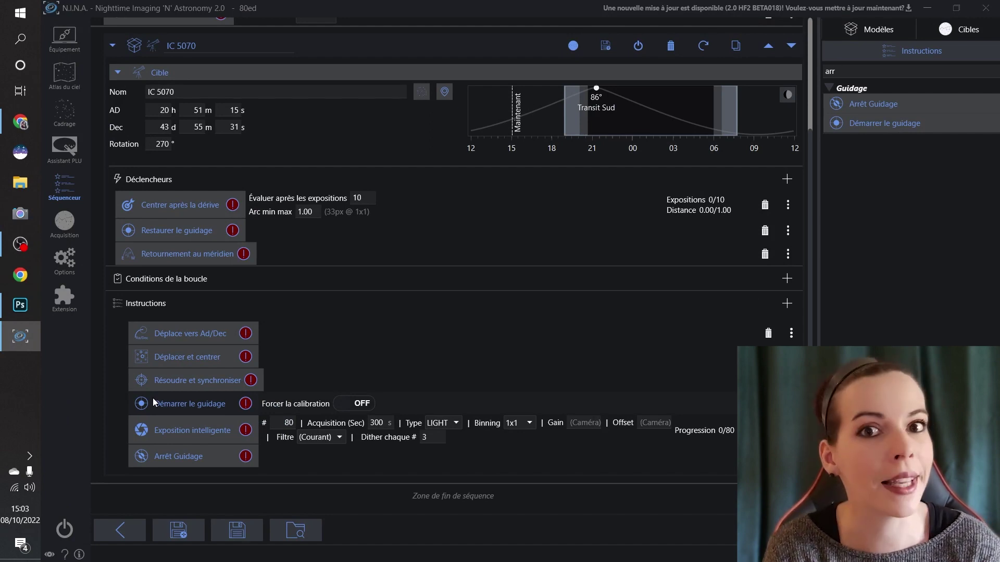
Search the instructions for "parqu" and add "Parquer/Déparquer le télescope" to the end-of-sequence zone.
key("ctrl+a")
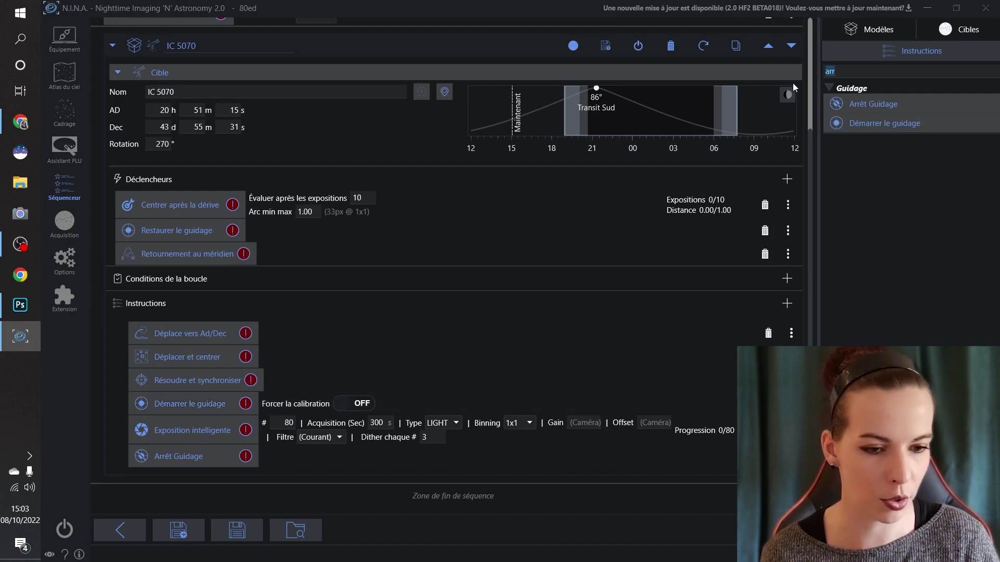
type("parqu")
left_click_drag(885, 156, 203, 503)
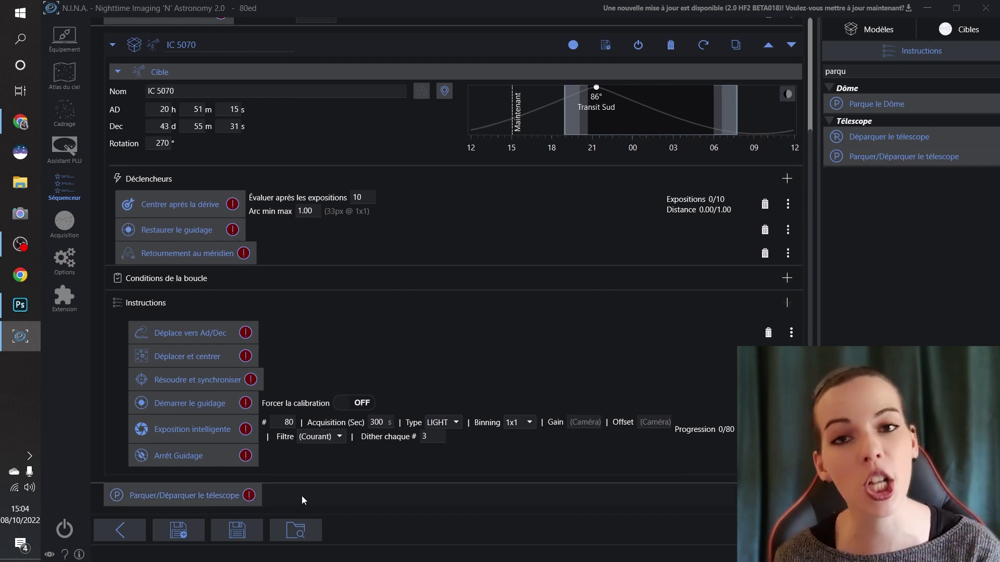
Search the instructions for "défini", add "Définir le suivi" to the end-of-sequence zone and set its tracking speed to Arrêté.
left_click_drag(846, 71, 827, 77)
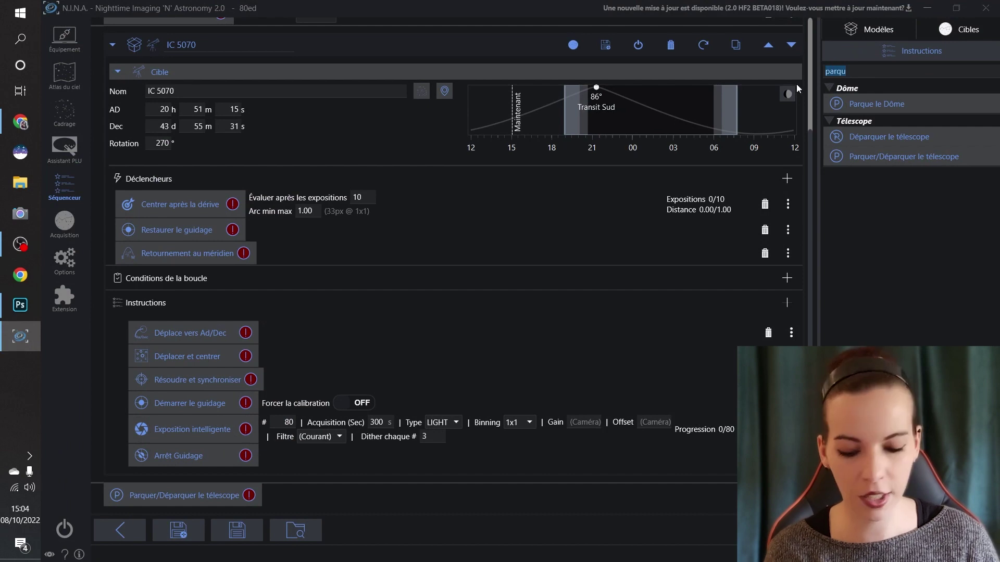
type("de")
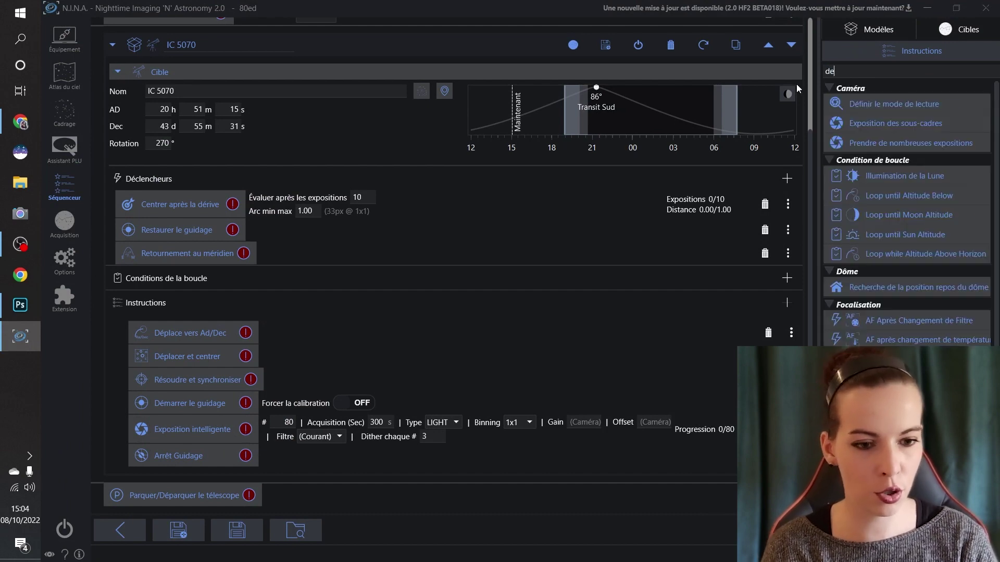
key("BackSpace")
type("éfini")
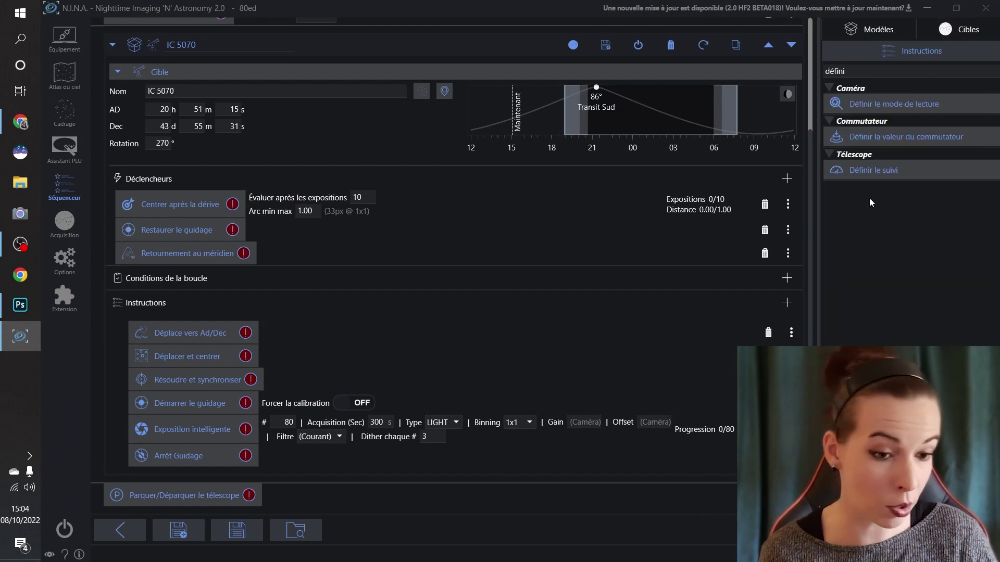
left_click_drag(908, 169, 185, 525)
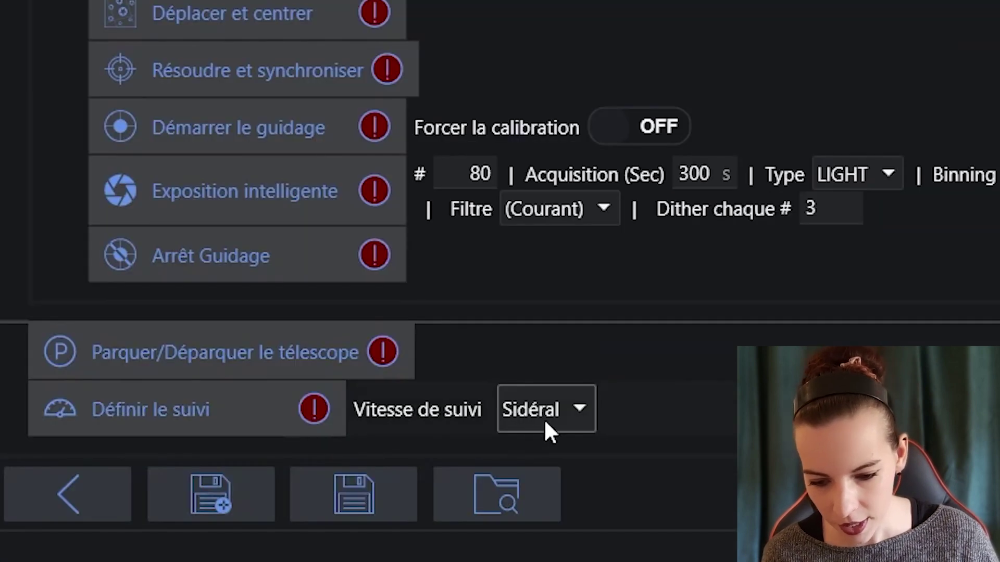
left_click(314, 499)
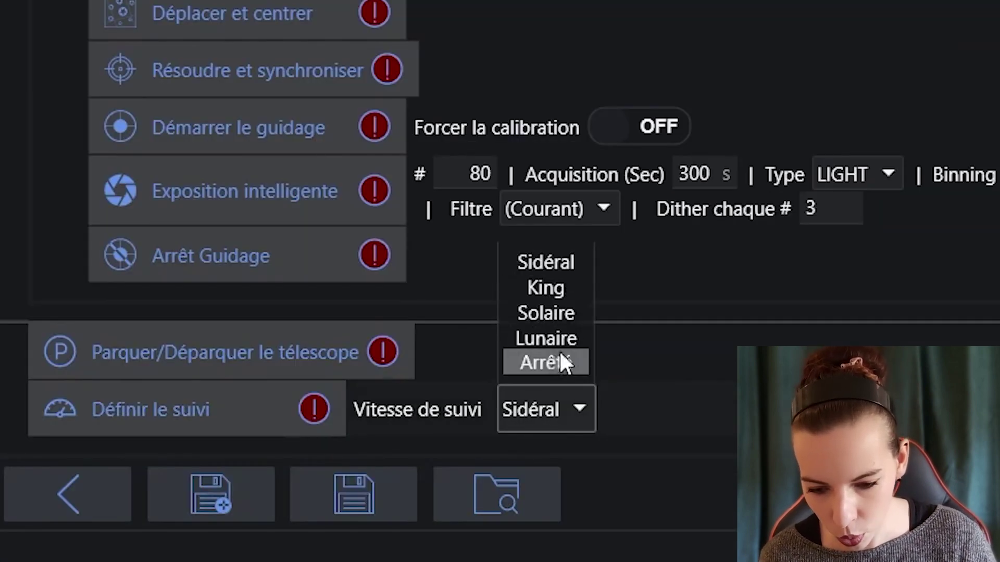
left_click(554, 366)
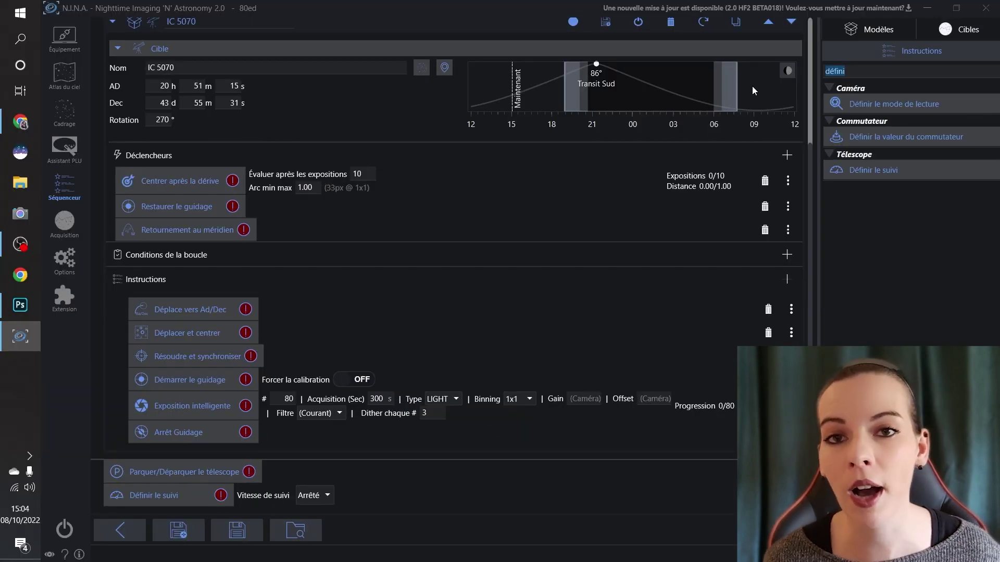
Search the instructions for "réchau" and add "Réchauffement Caméra" to the end-of-sequence zone with a minimum delay of 10 min.
type("réchau")
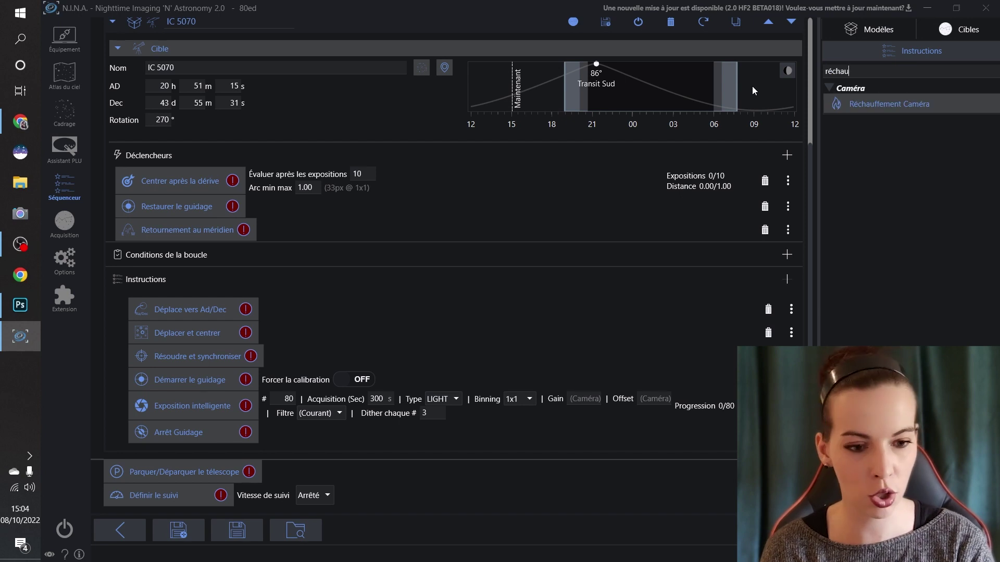
left_click_drag(880, 104, 177, 523)
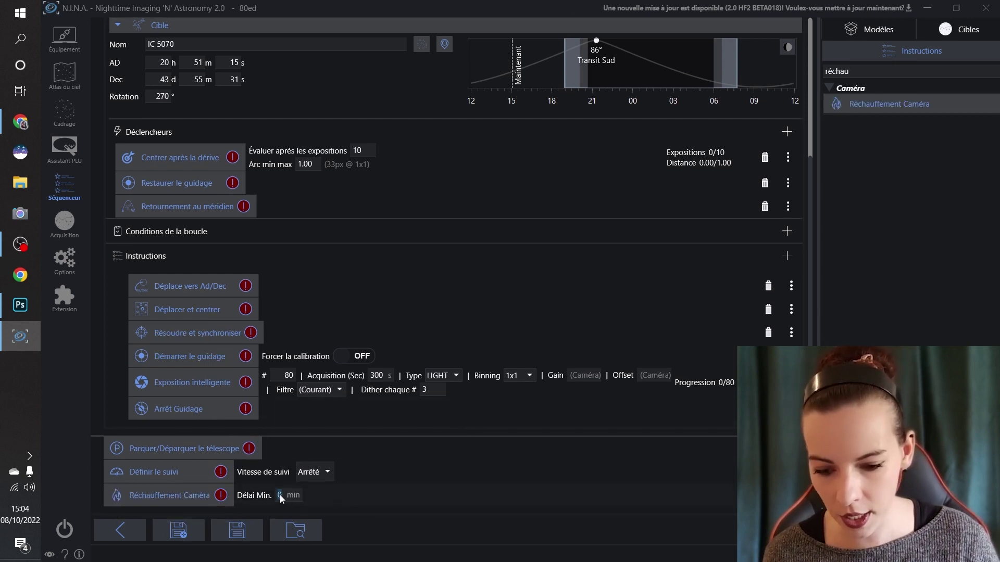
double_click(280, 495)
type("10")
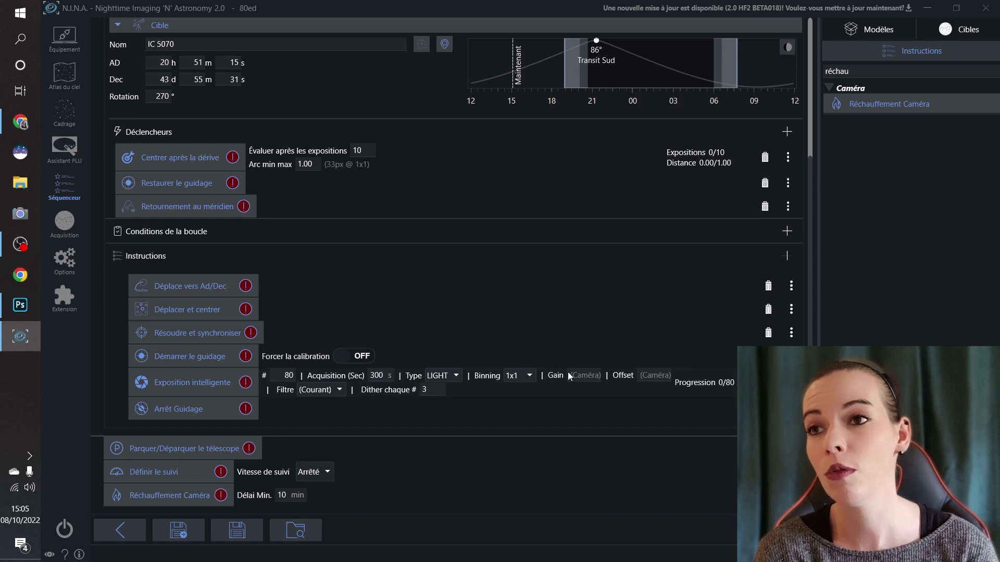
Save the complete sequence as "Séquence Avancée OK_tuto" in the N.I.N.A Templates folder.
scroll(403, 390, "up", 5)
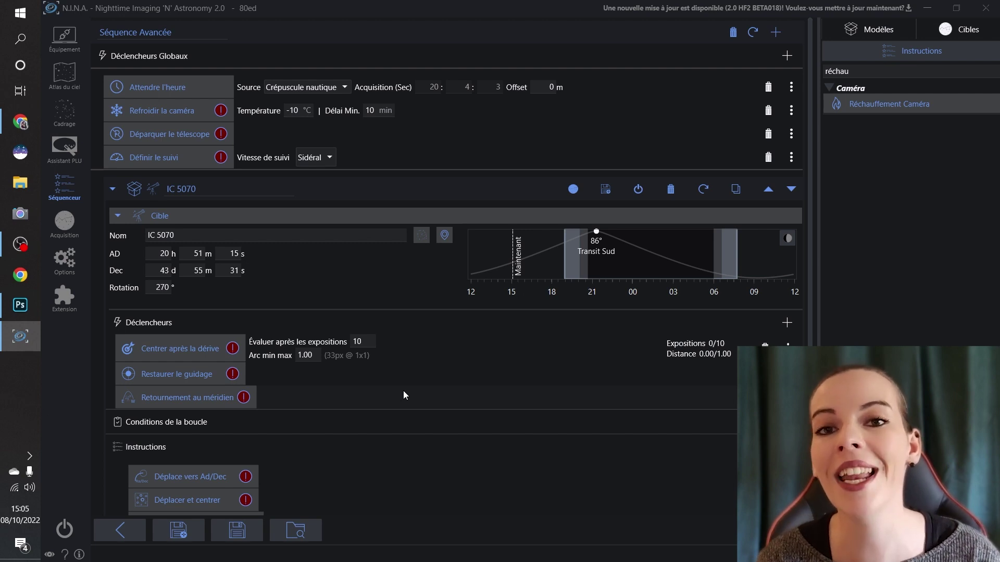
scroll(403, 390, "down", 5)
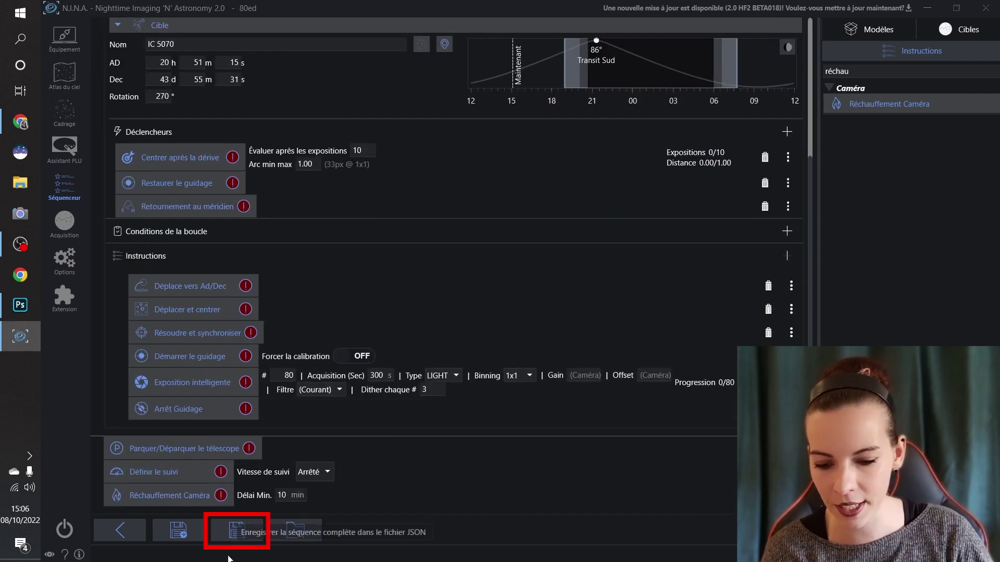
left_click(244, 525)
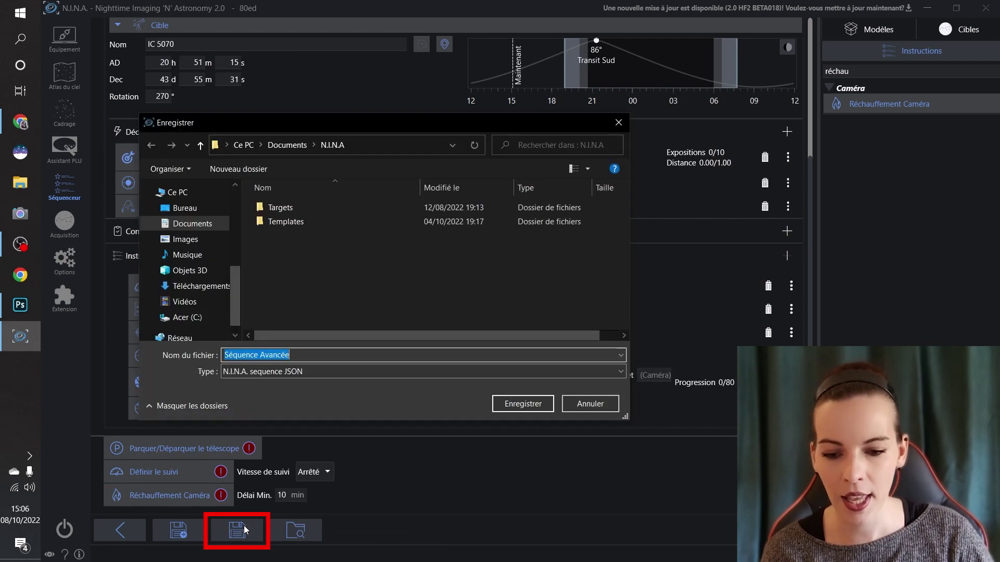
double_click(290, 222)
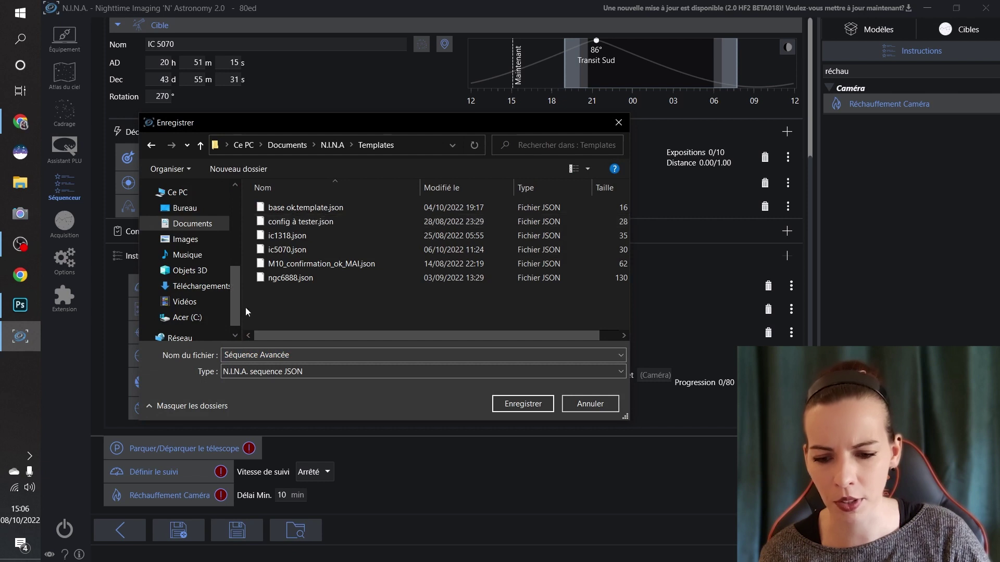
left_click_drag(329, 132, 547, 81)
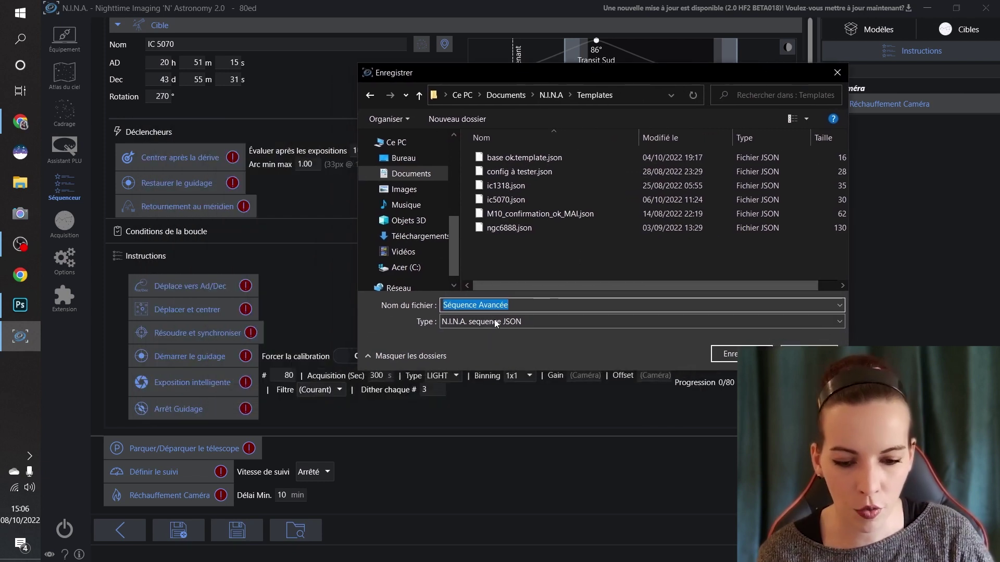
left_click(522, 304)
type("OK")
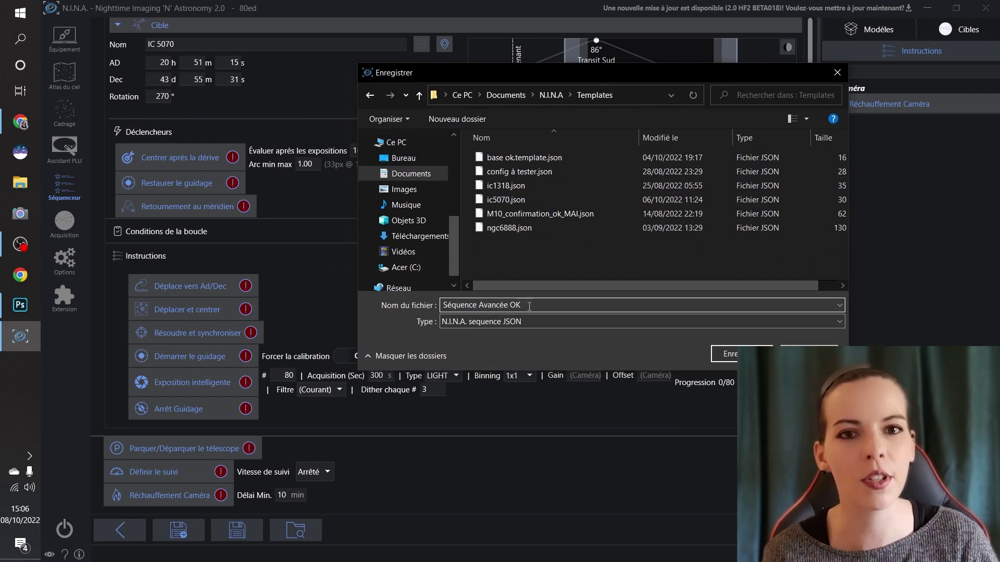
type("_tuot")
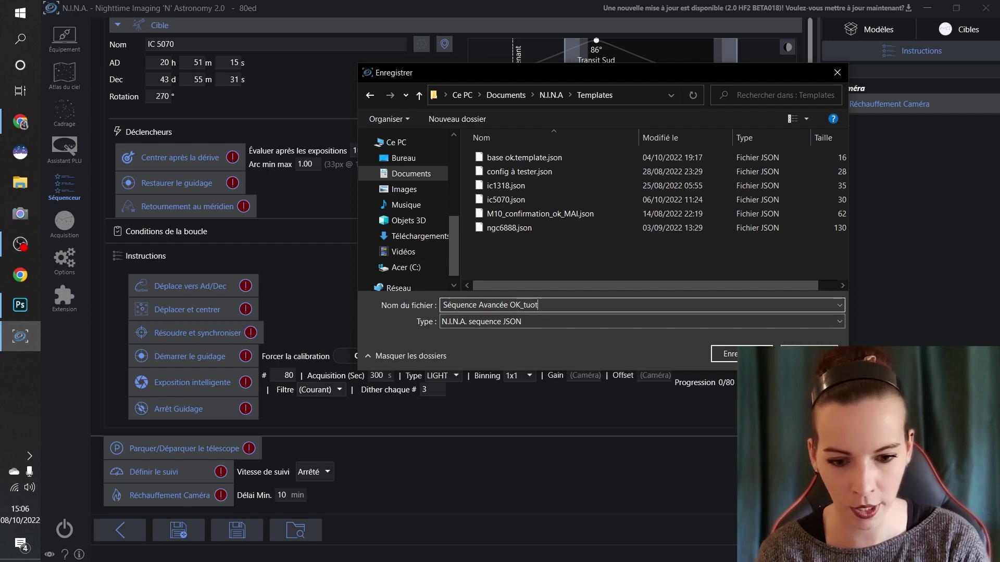
type("o")
key("BackSpace")
key("BackSpace")
key("BackSpace")
type("to")
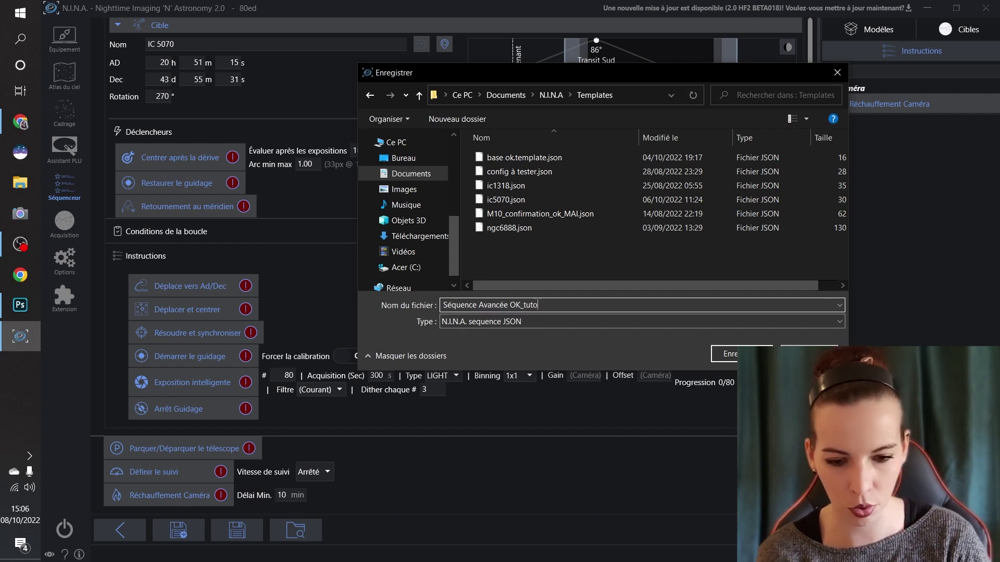
key("Return")
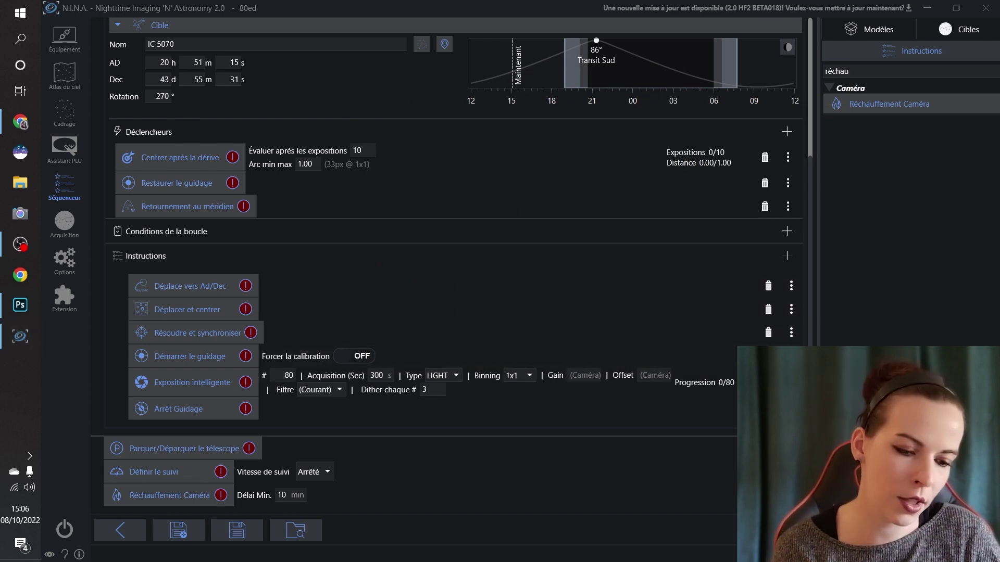
scroll(293, 264, "up", 3)
scroll(294, 262, "up", 3)
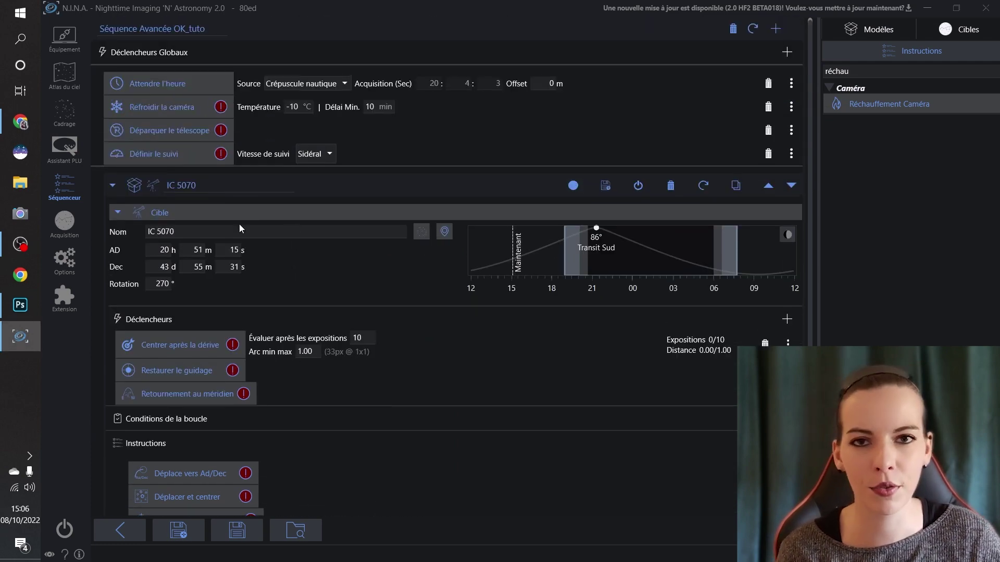
scroll(254, 218, "down", 1)
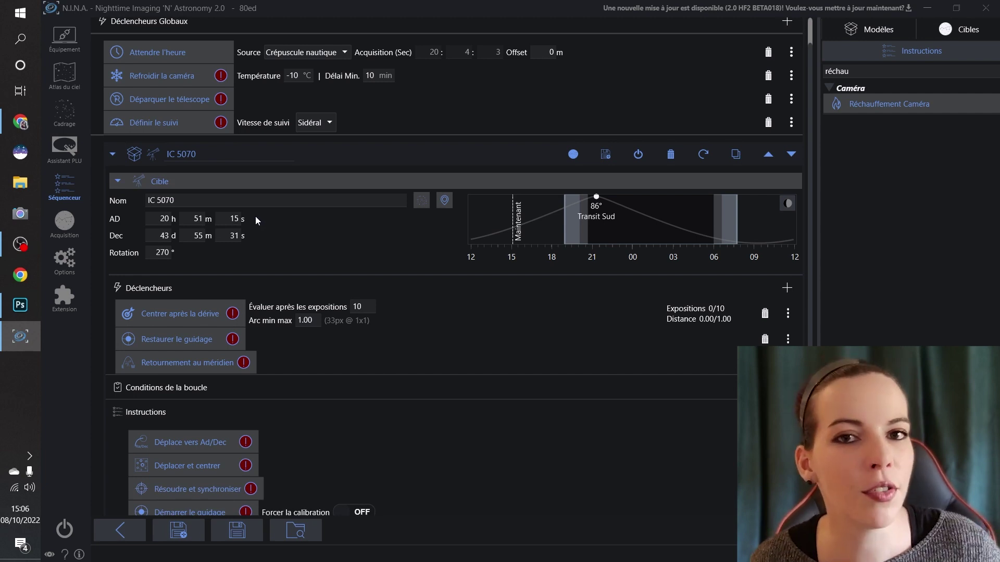
scroll(244, 161, "down", 3)
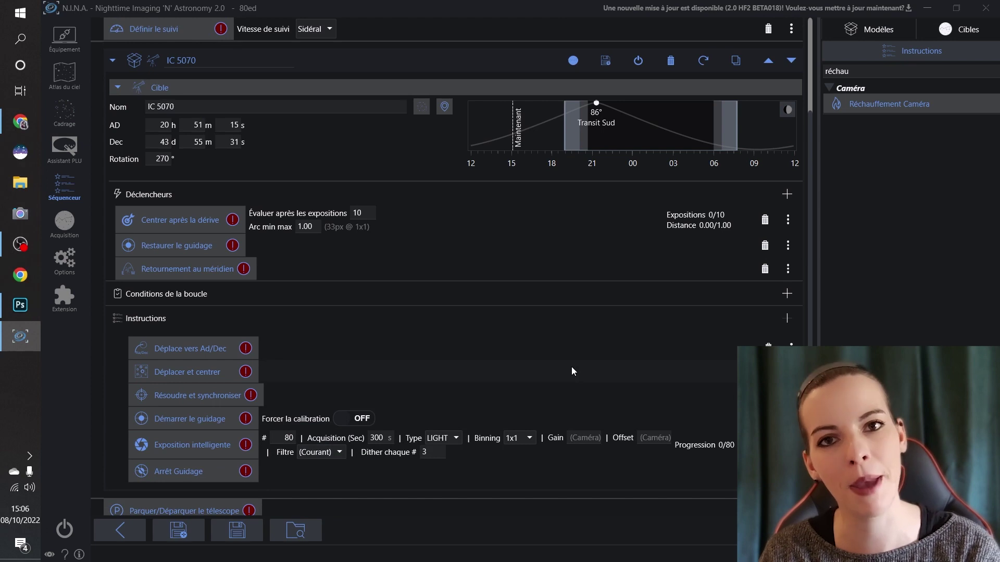
scroll(568, 364, "up", 2)
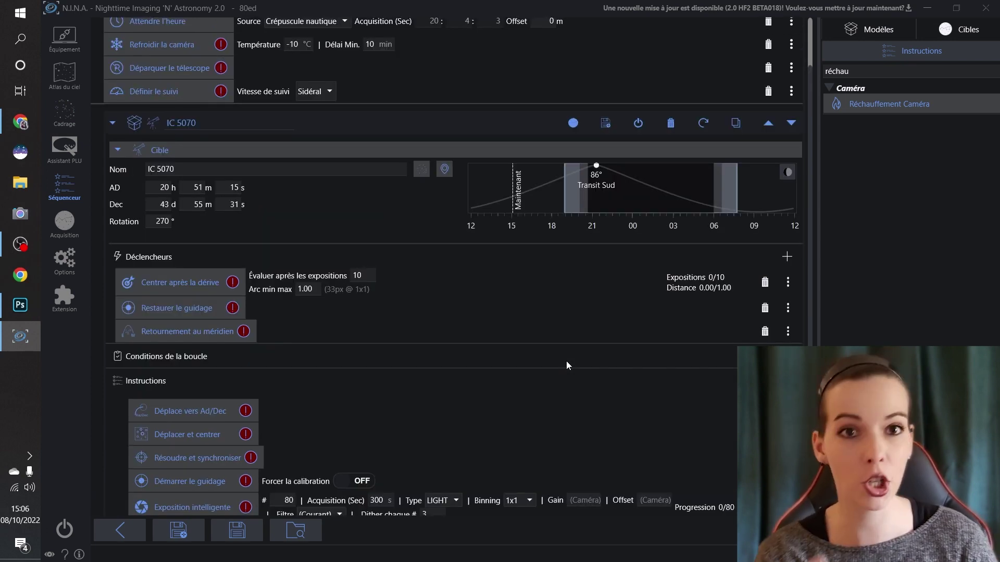
scroll(269, 335, "up", 2)
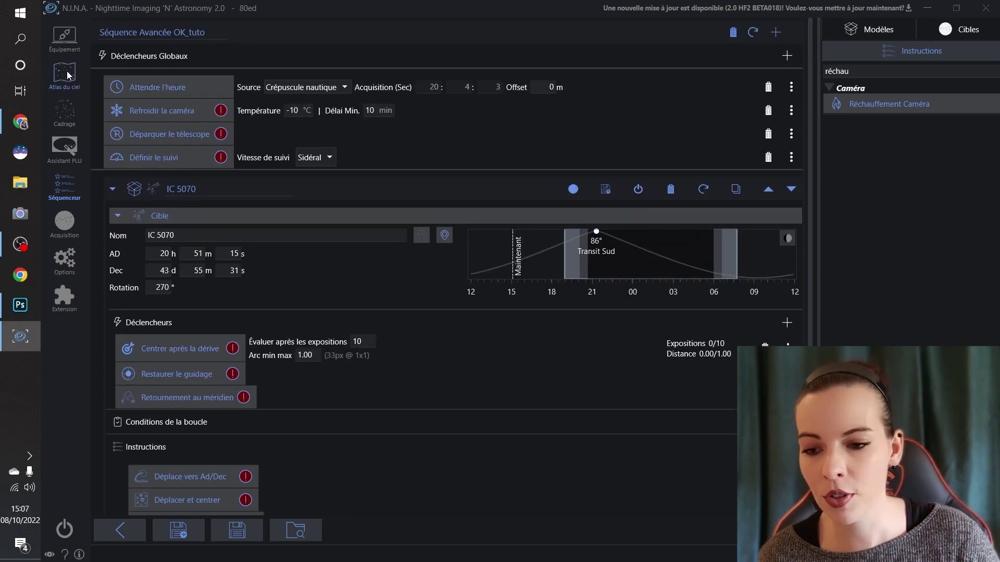
Search the sky atlas for "m31" and send the target to the framing assistant.
left_click(68, 75)
type("m")
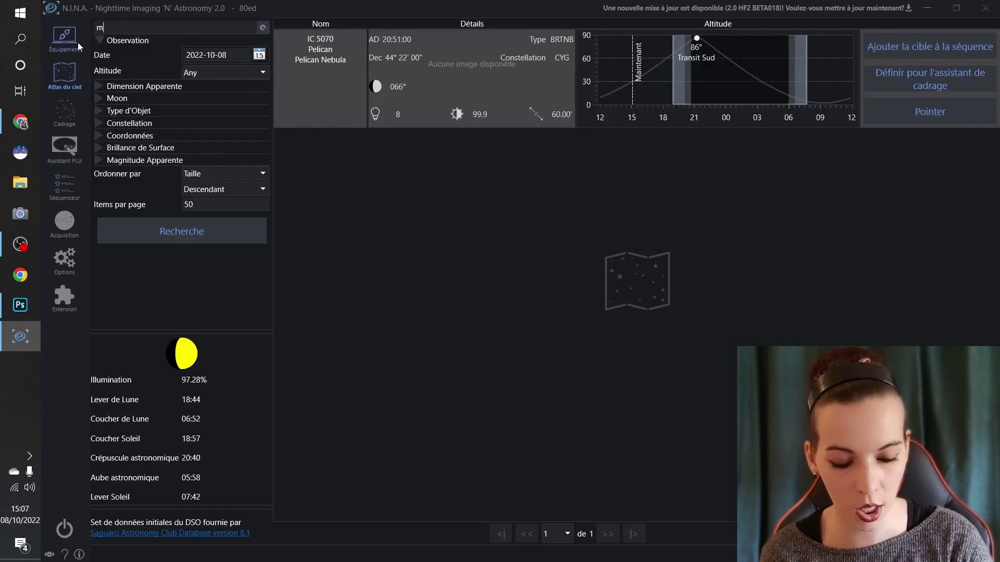
type("31")
key("Return")
left_click(929, 78)
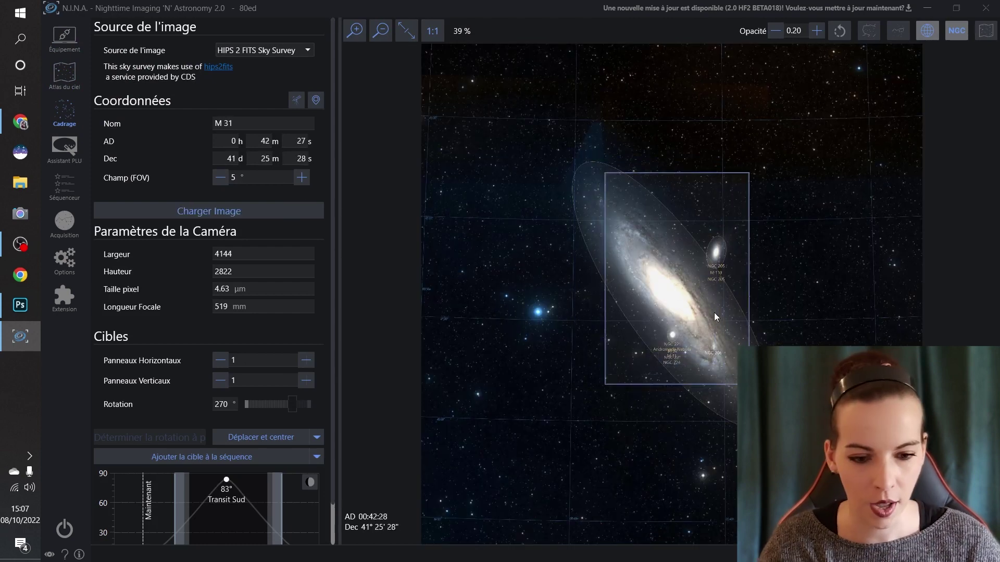
Shift the M 31 frame to about AD 0 h 43 m 14 s, Dec 41 d 21 m 25 s, and add it to the sequencer as "Séquence d'objet ciel profond".
mouse_move(714, 312)
left_mouse_down()
mouse_move(689, 320)
mouse_move(711, 327)
mouse_move(694, 311)
left_mouse_up()
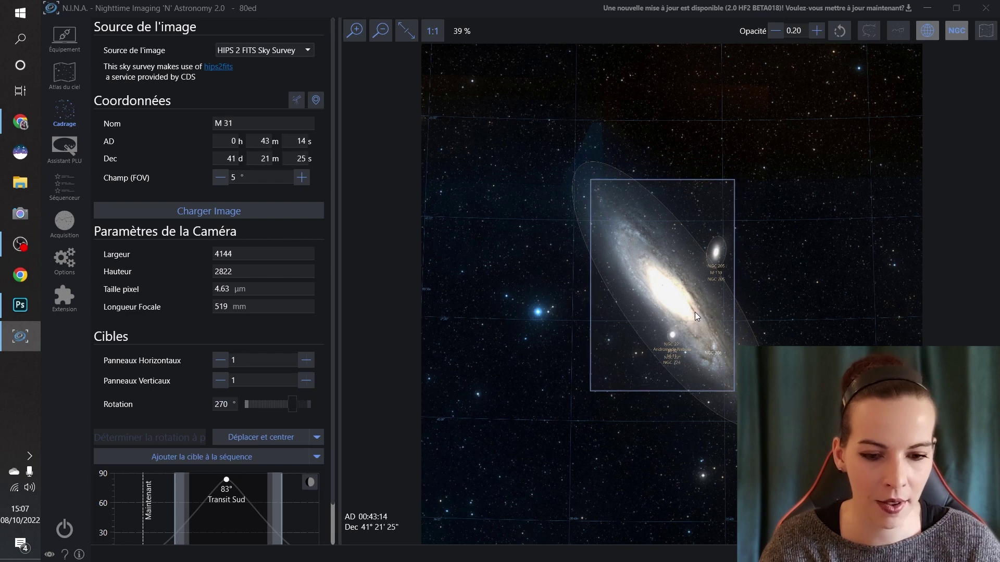
left_click(304, 456)
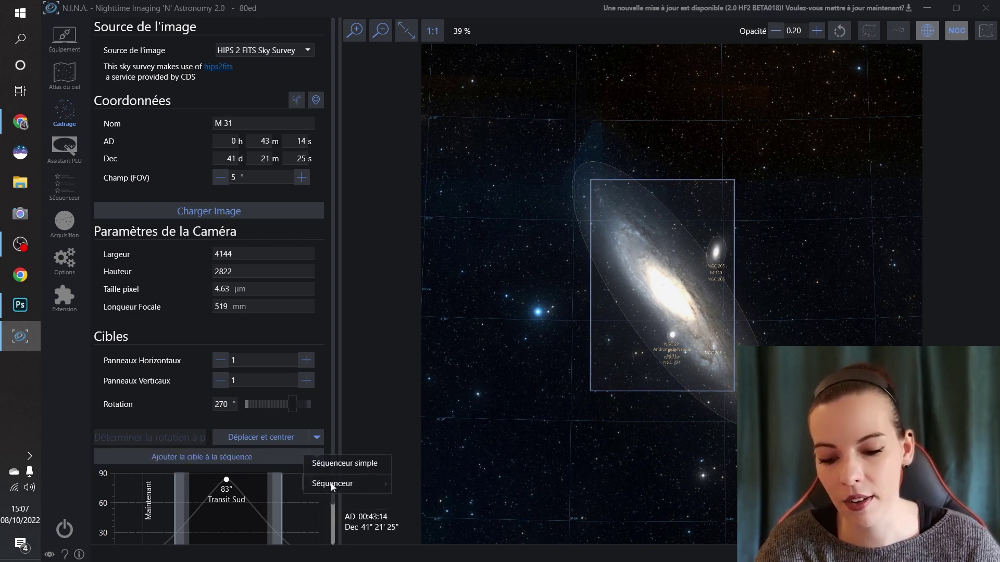
left_click(221, 457)
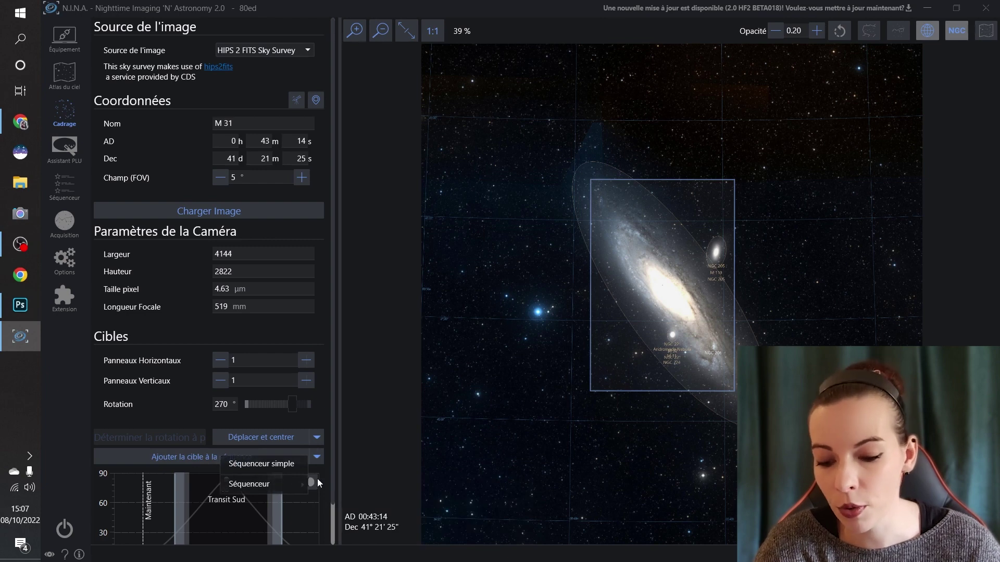
mouse_move(294, 486)
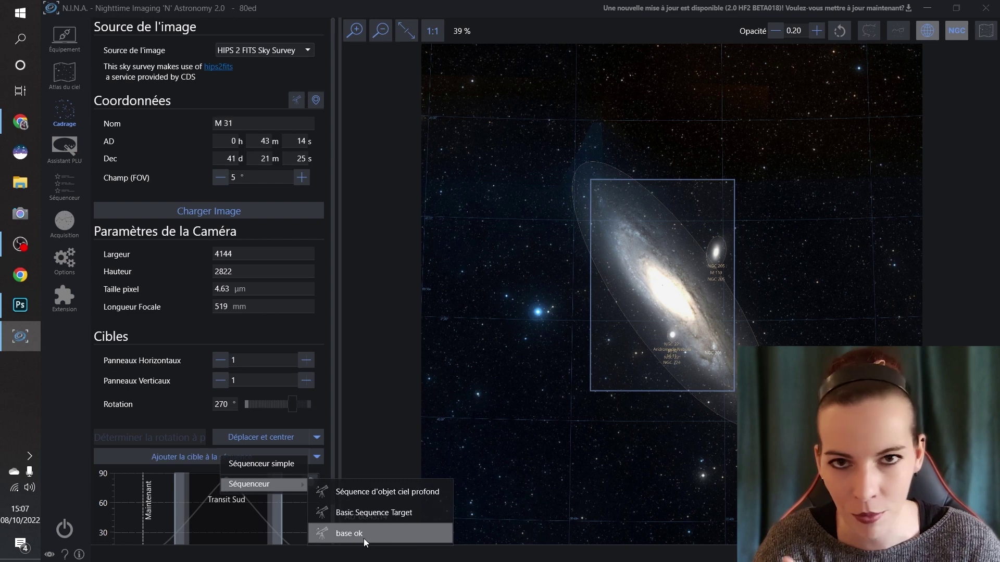
left_click(403, 493)
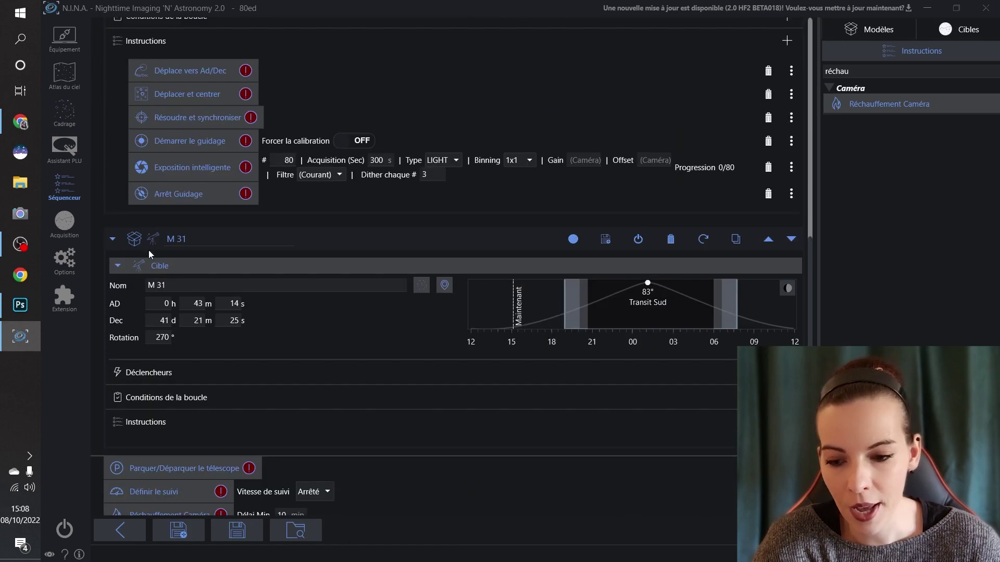
scroll(162, 250, "down", 1)
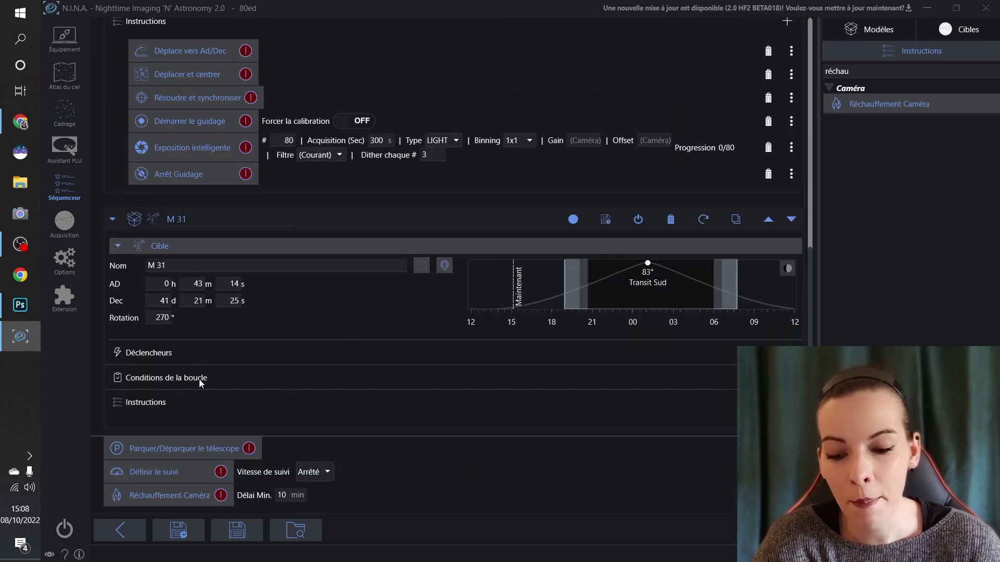
scroll(173, 373, "up", 10)
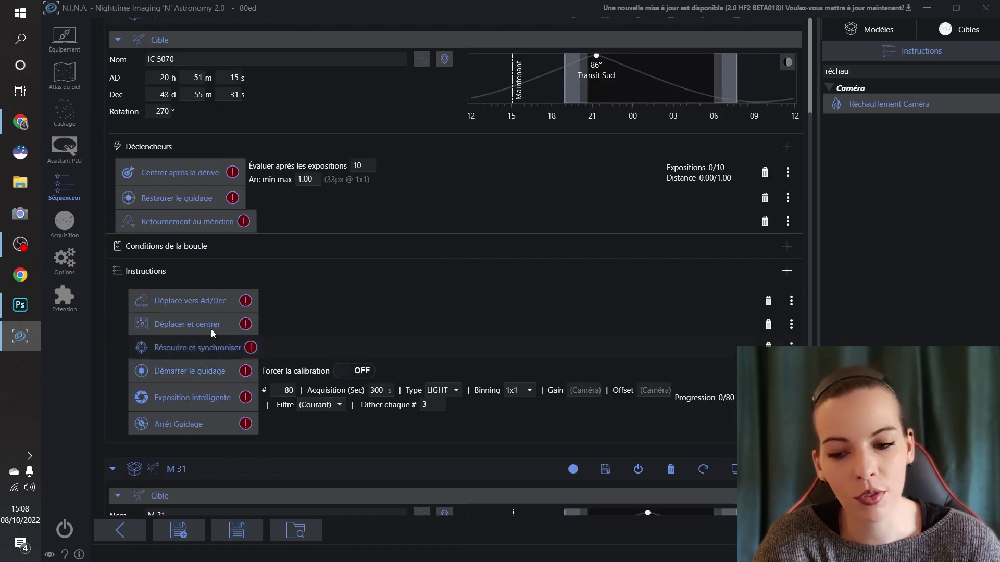
scroll(293, 176, "down", 8)
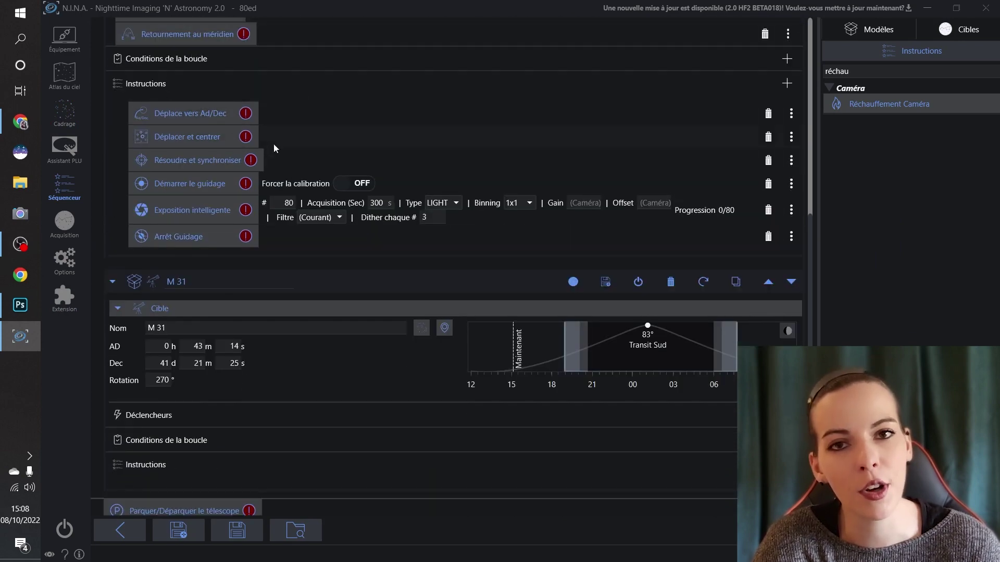
scroll(274, 151, "down", 3)
scroll(291, 395, "up", 9)
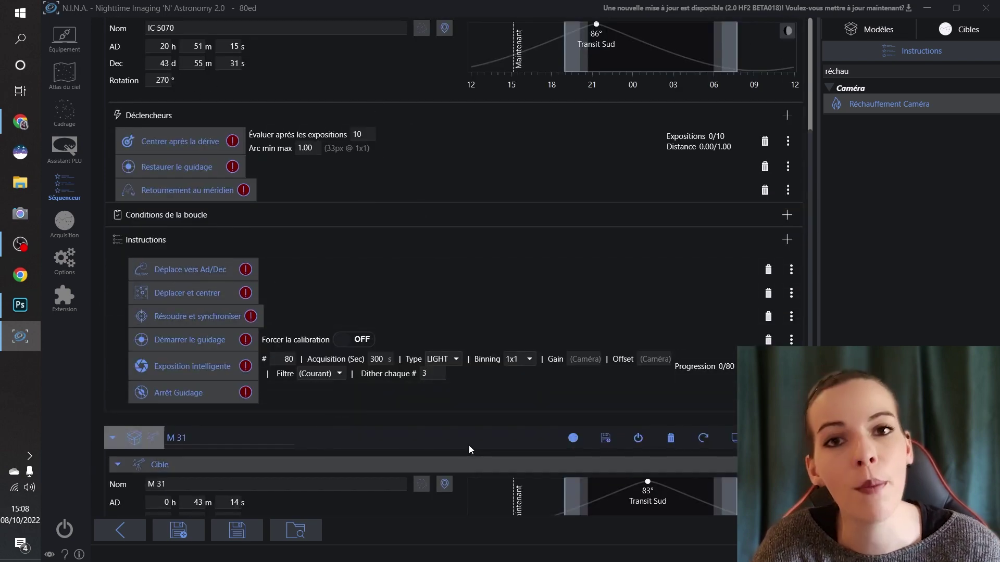
scroll(470, 450, "down", 5)
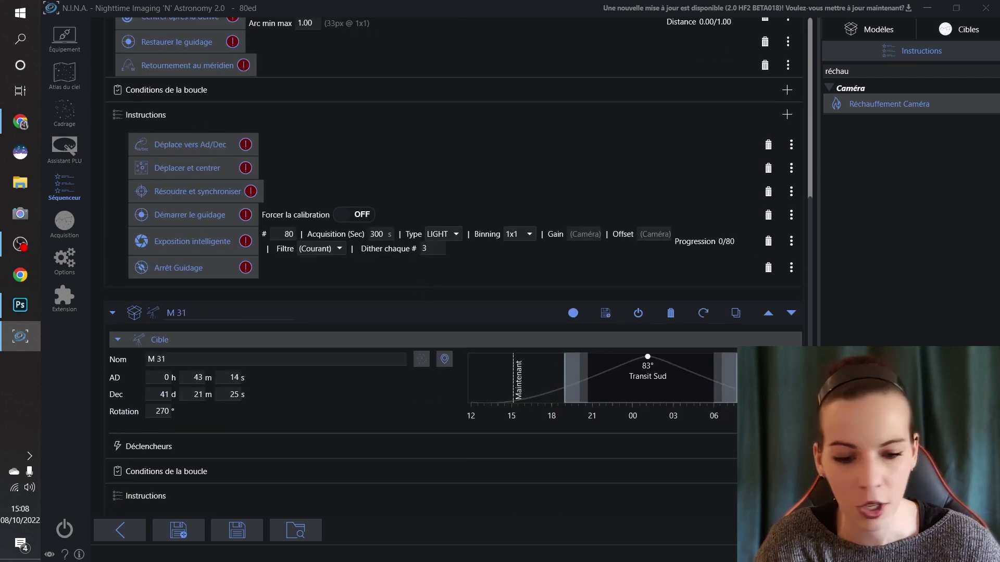
Delete the M 31 target block, which has no triggers or instructions, from the sequence.
left_click(671, 313)
scroll(679, 414, "up", 4)
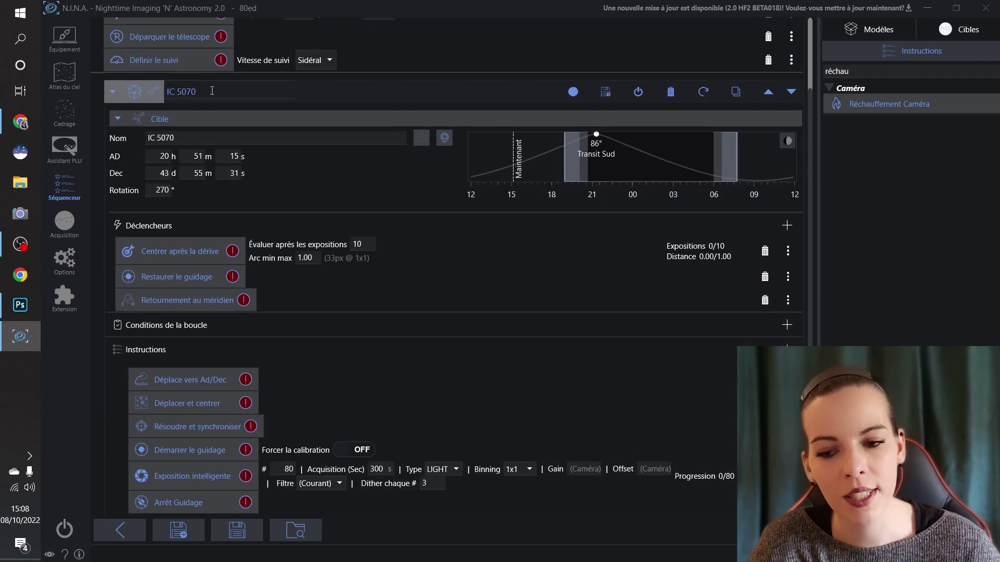
Rename the IC 5070 target block "BASE OK" and save it as a sequence template.
left_click(606, 96)
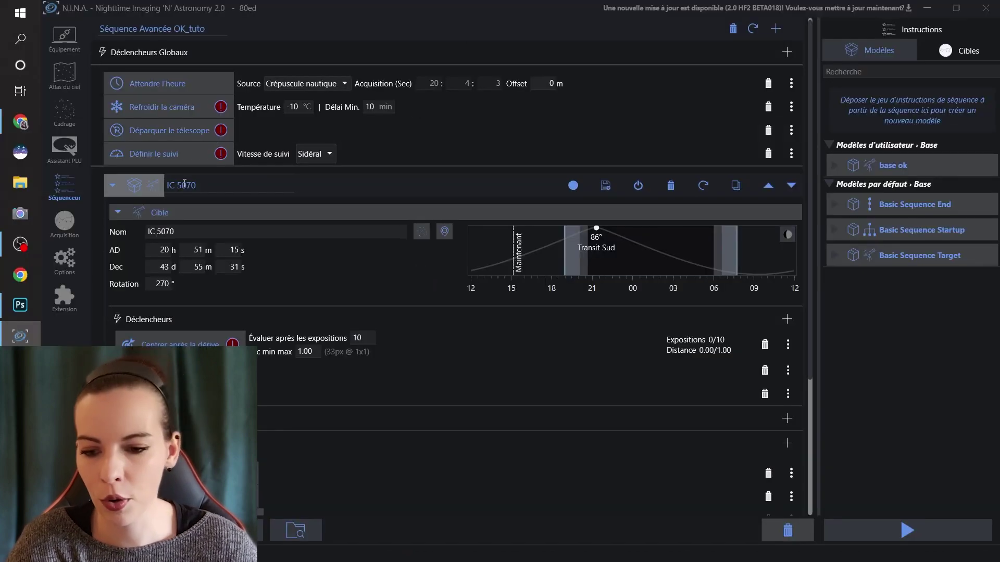
left_click(180, 185)
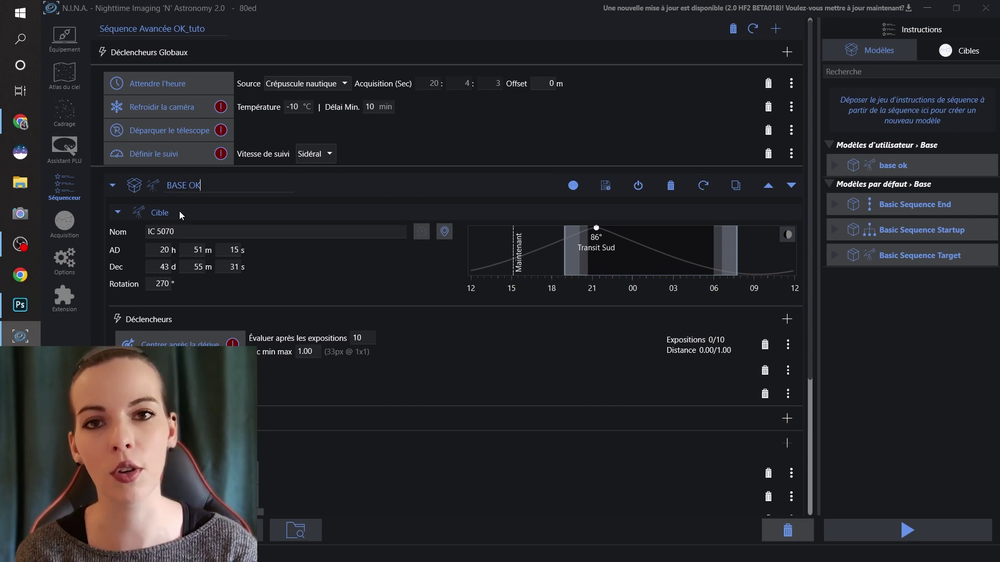
left_click(179, 211)
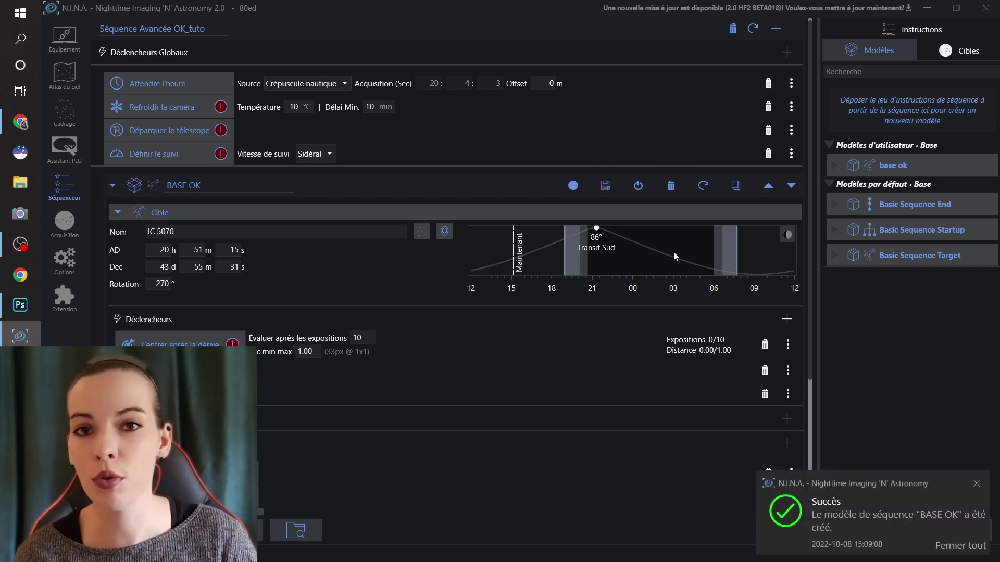
left_click(50, 115)
left_click(64, 187)
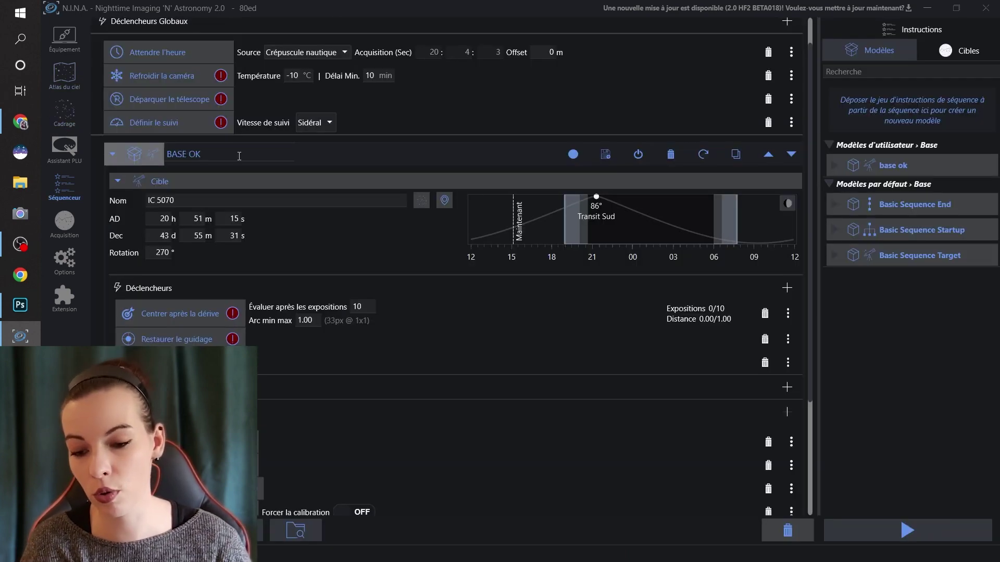
Rename the IC 5070 target block "BASE OK 2" and save it as another sequence template.
left_click(239, 156)
type("2")
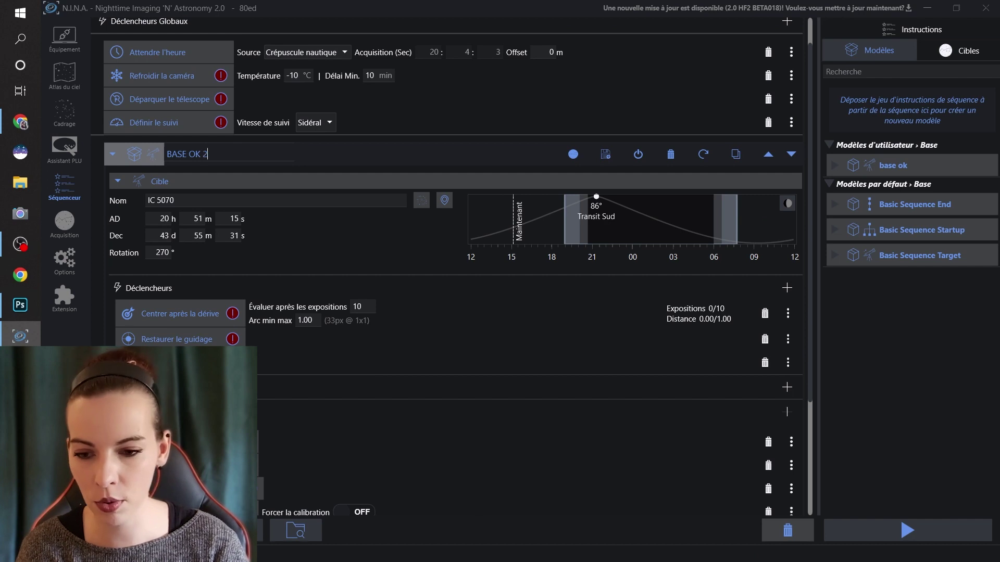
left_click(606, 155)
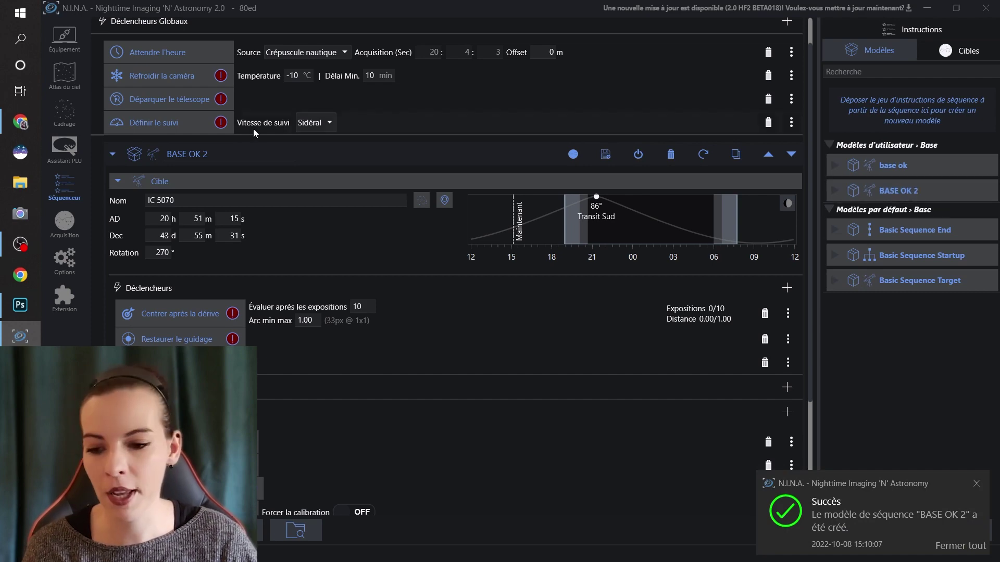
Add M 31 from the framing assistant to the advanced sequencer using the "BASE OK 2" template.
left_click(64, 112)
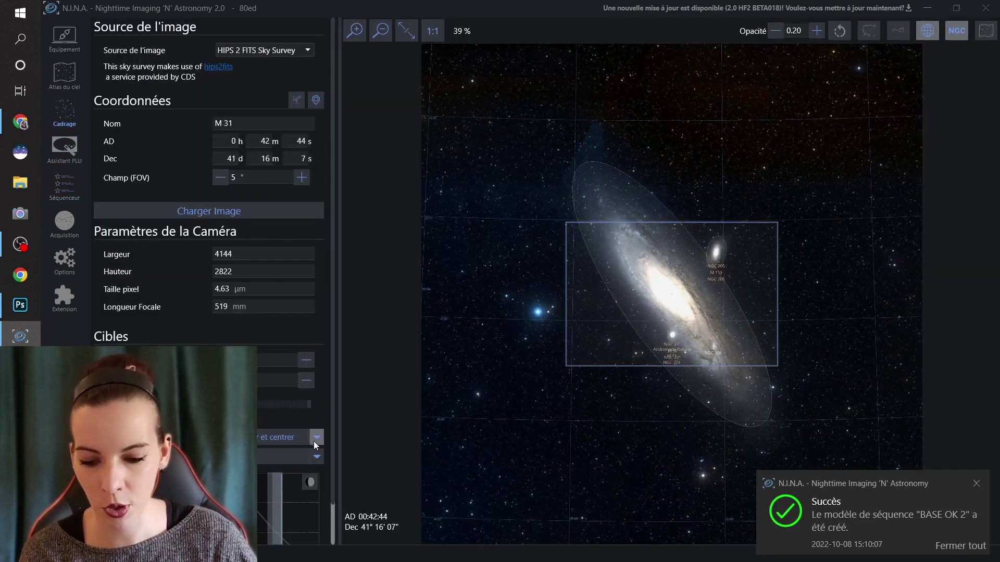
left_click(282, 458)
mouse_move(319, 489)
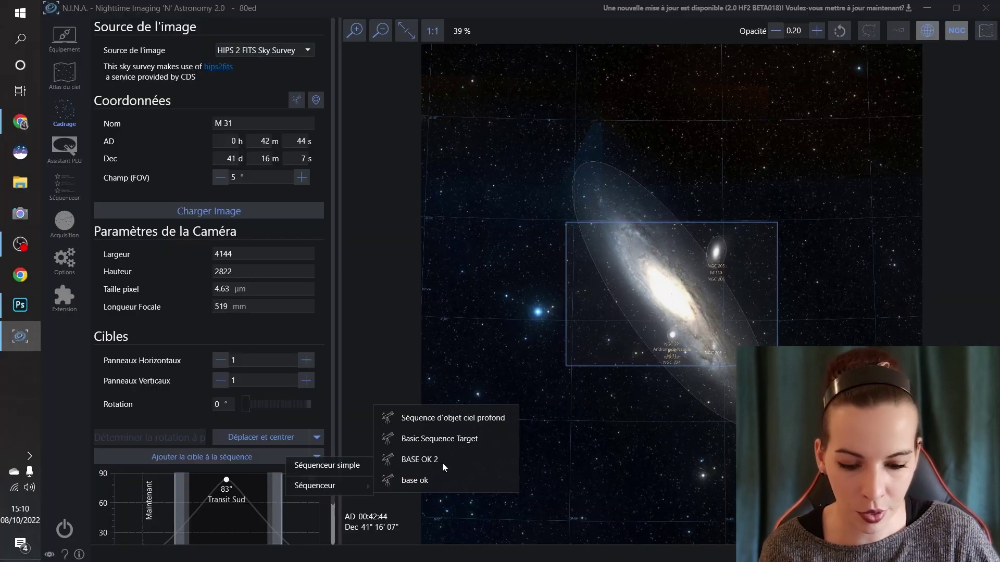
left_click(786, 315)
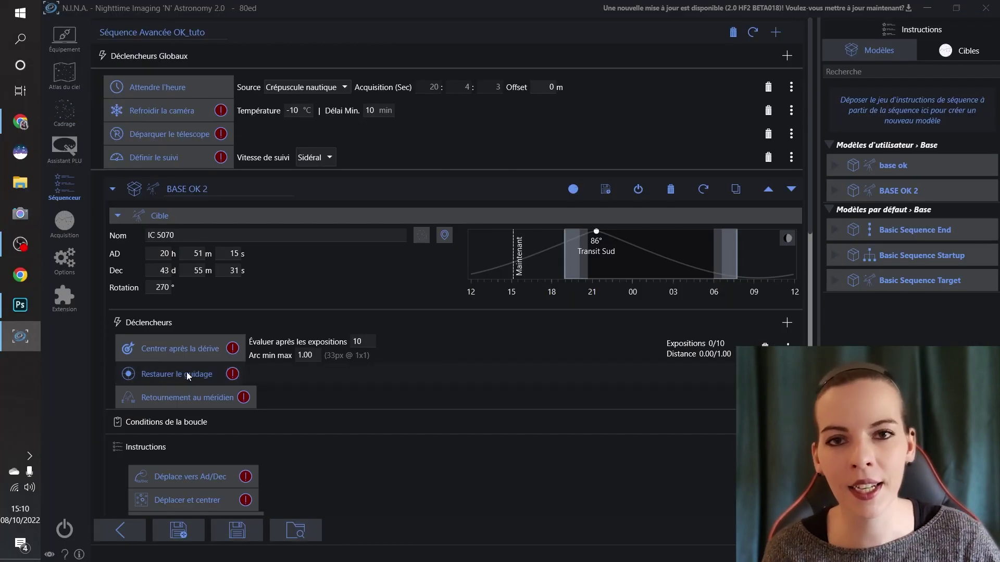
Review the M 31 block's coordinates, triggers and instructions and compare them with the IC 5070 block and the end-of-sequence zone.
scroll(186, 372, "down", 10)
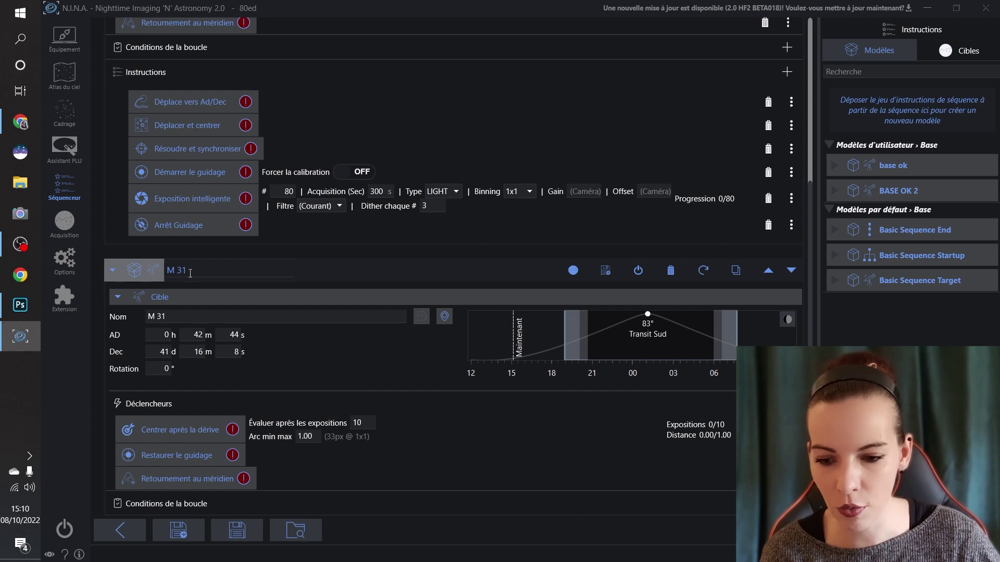
scroll(187, 269, "down", 3)
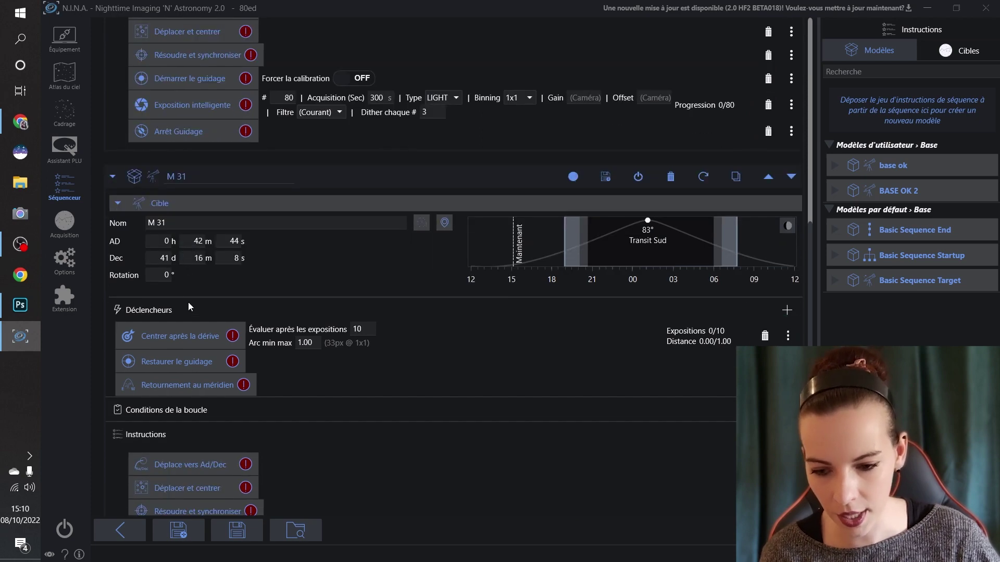
scroll(191, 313, "down", 3)
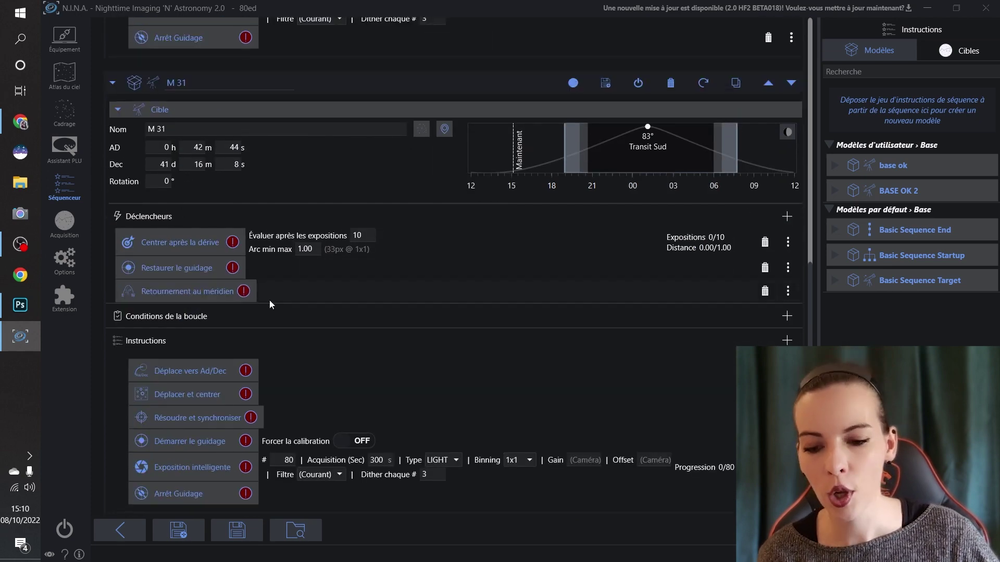
scroll(268, 359, "down", 3)
scroll(552, 431, "up", 15)
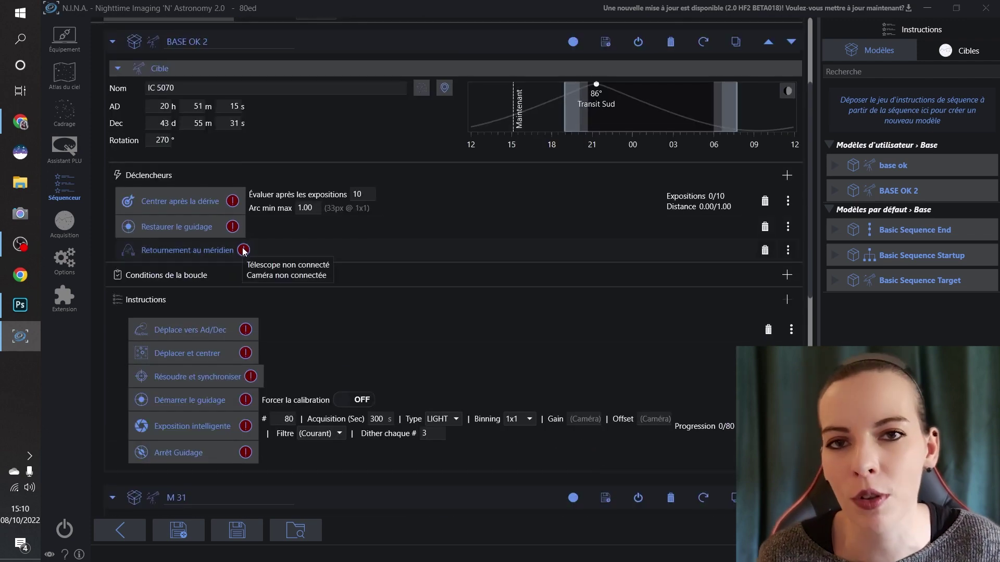
scroll(697, 422, "down", 15)
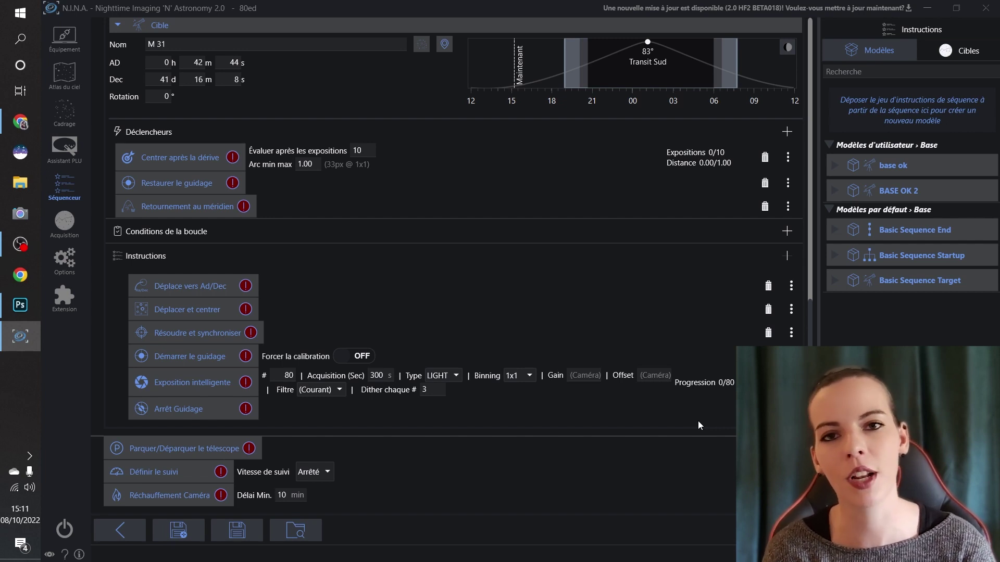
scroll(502, 457, "up", 4)
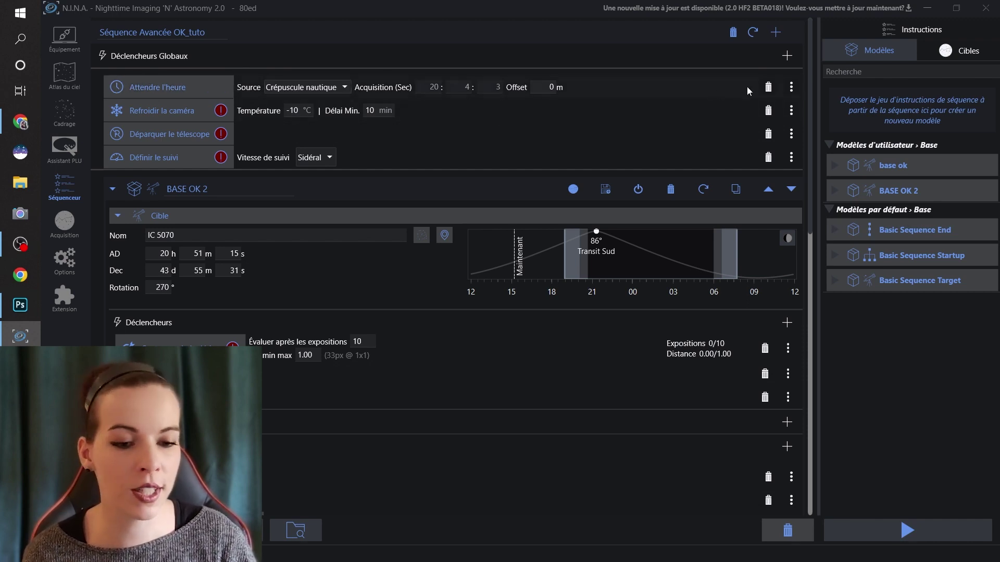
mouse_move(749, 88)
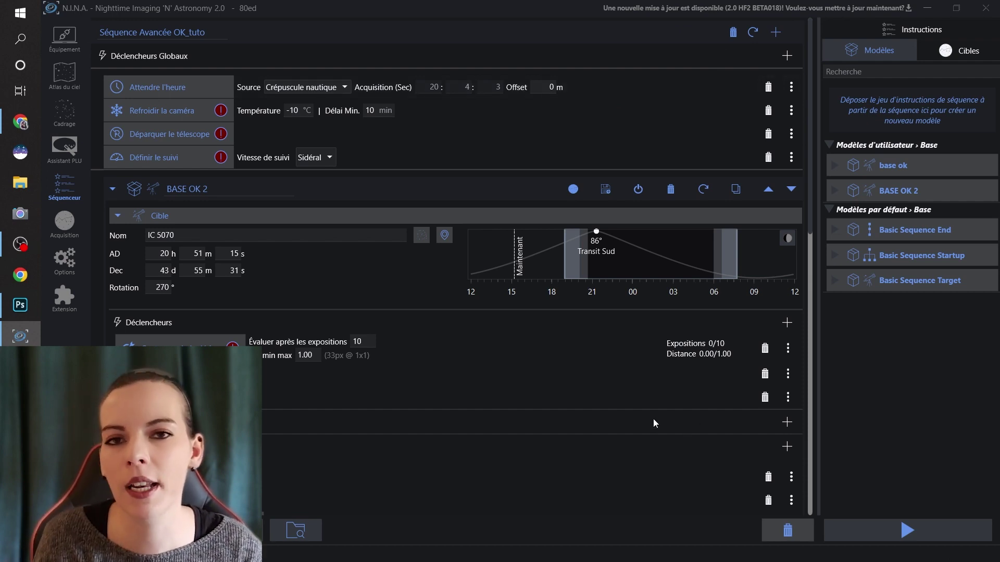
Turn on "Forcer la calibration" for the "Démarrer le guidage" instruction in the M 31 block.
scroll(451, 365, "down", 6)
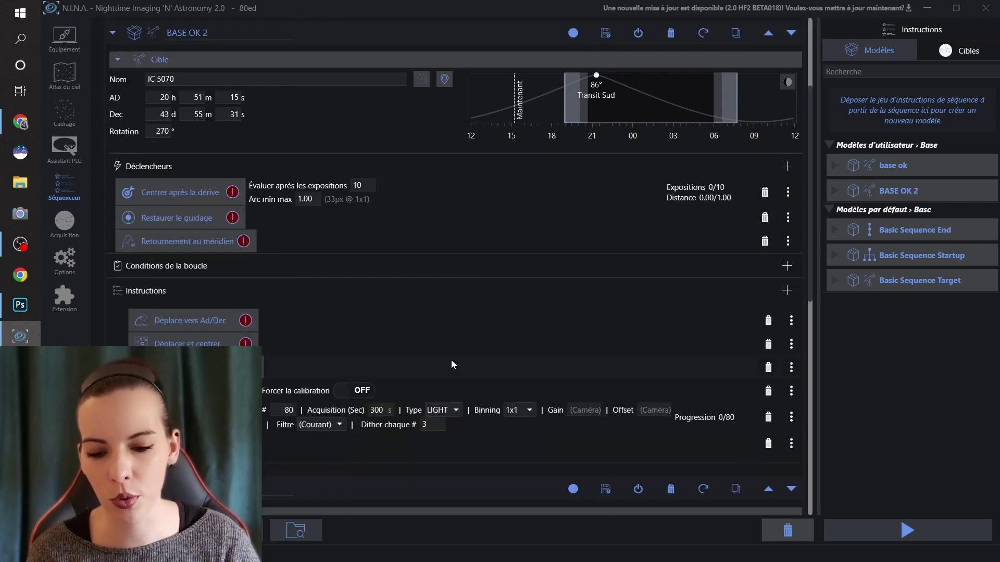
scroll(449, 257, "down", 5)
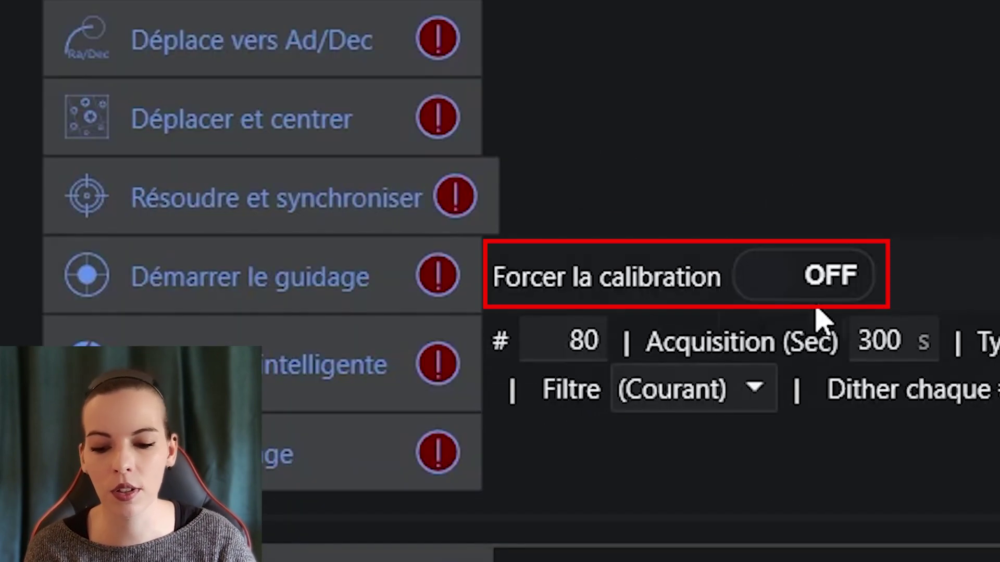
left_click(362, 356)
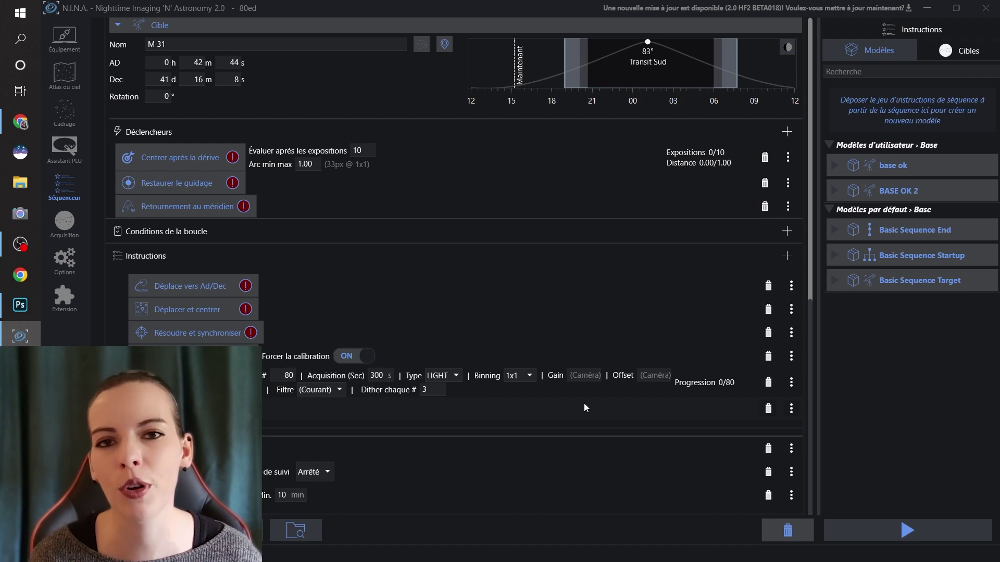
Close N.I.N.A. and launch it again.
scroll(554, 356, "up", 5)
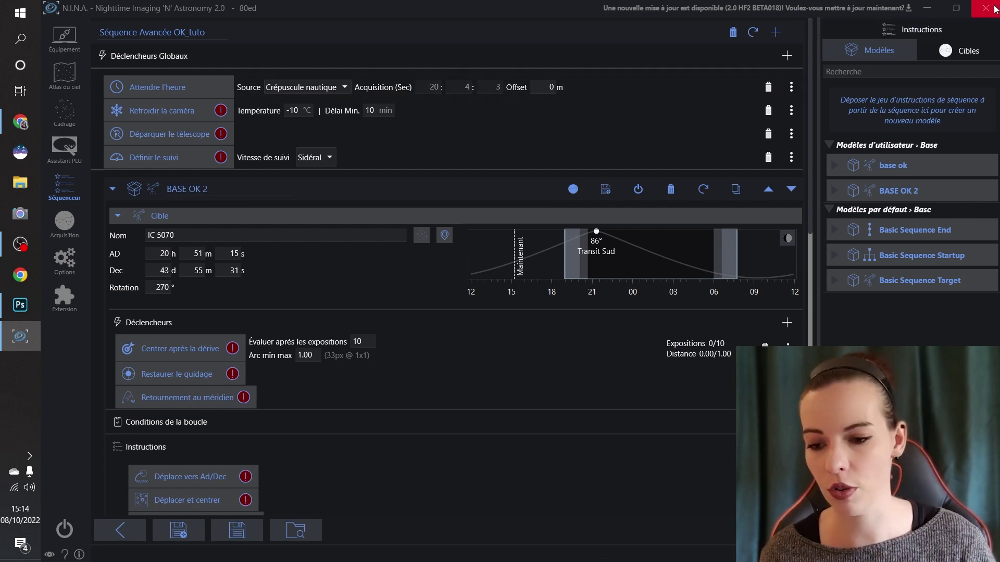
left_click(995, 8)
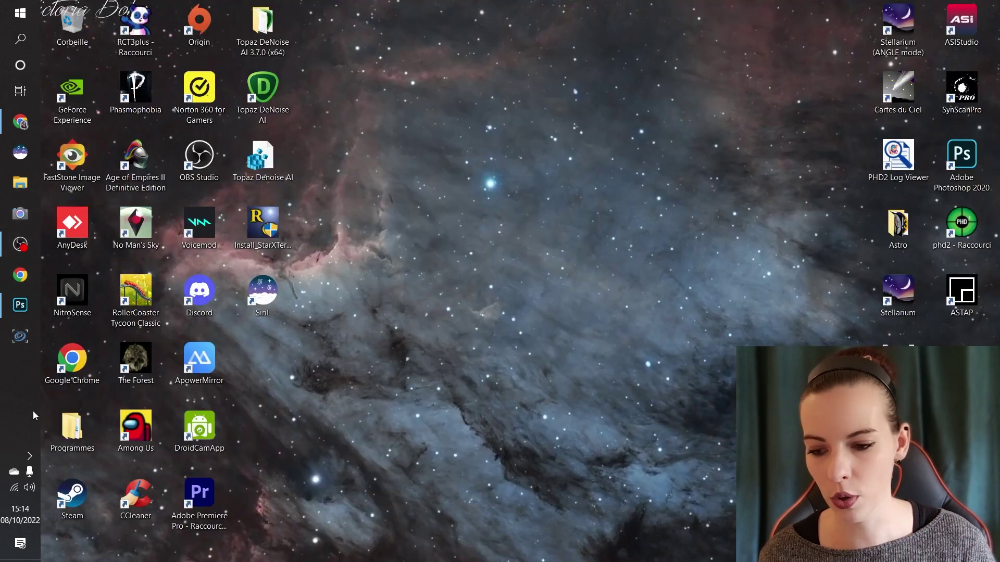
left_click(30, 334)
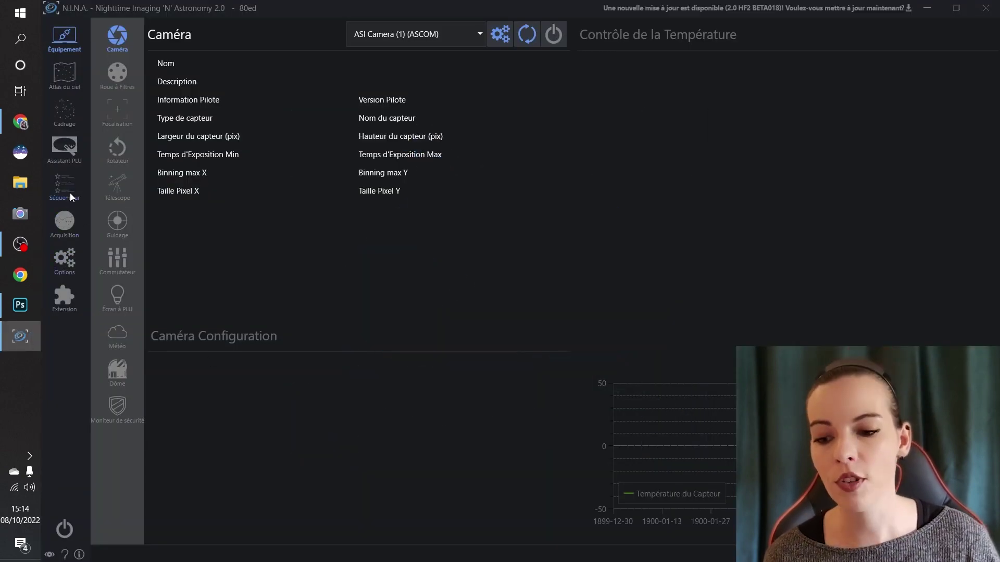
Open the advanced sequencer and load "Séquence Avancée OK_tuto.json" from the N.I.N.A Templates folder.
left_click(67, 190)
left_click(776, 347)
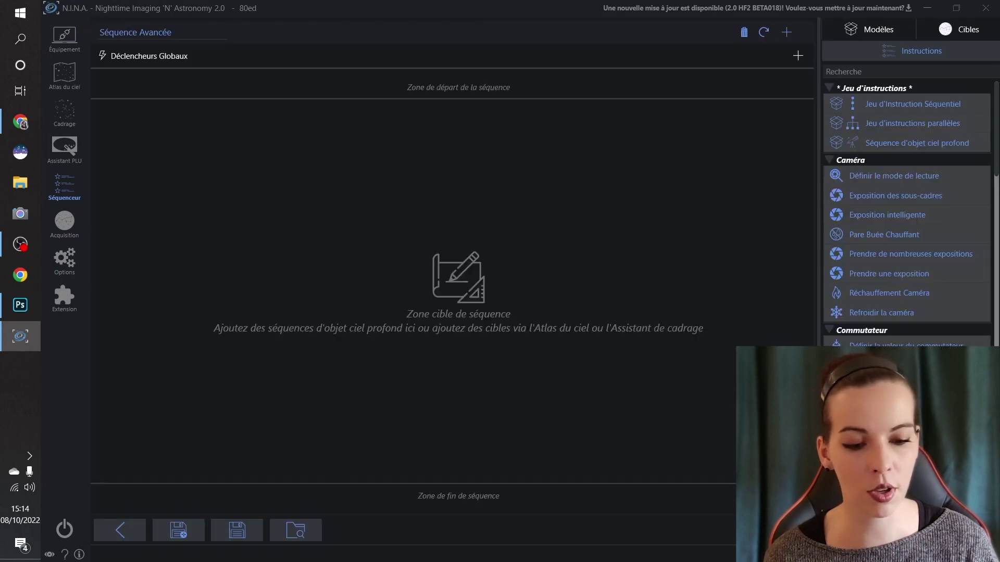
left_click(310, 531)
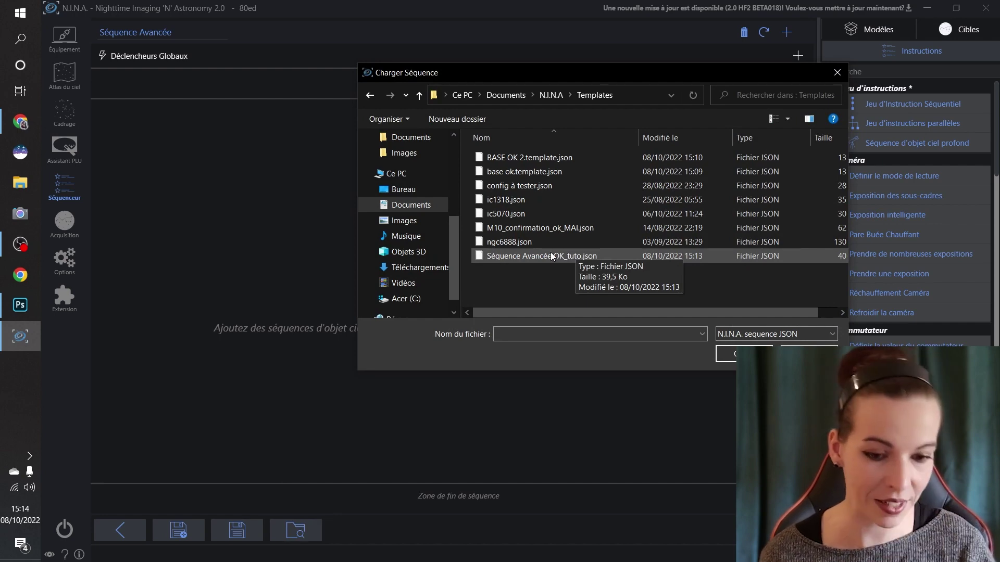
double_click(559, 256)
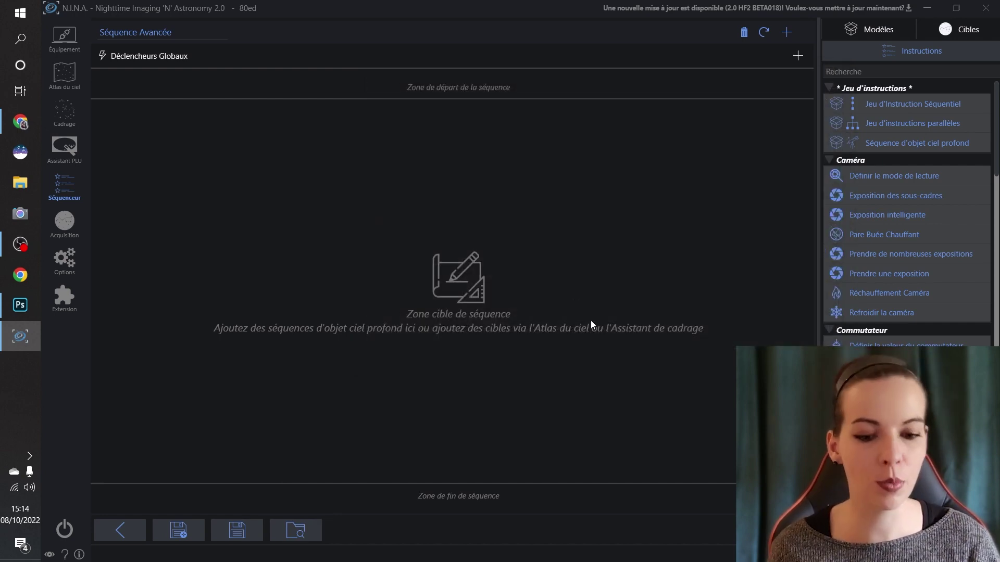